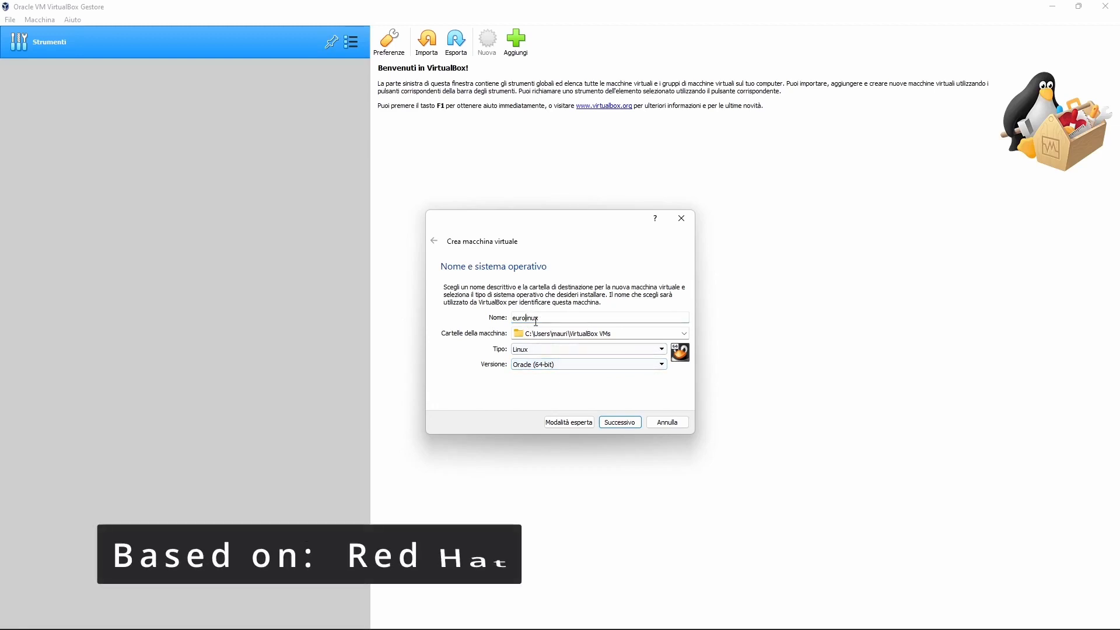
Set the VM version to Other Linux (64-bit) and give it 6120 MB of memory.
{"action": "left_click", "coordinate": [583, 364]}
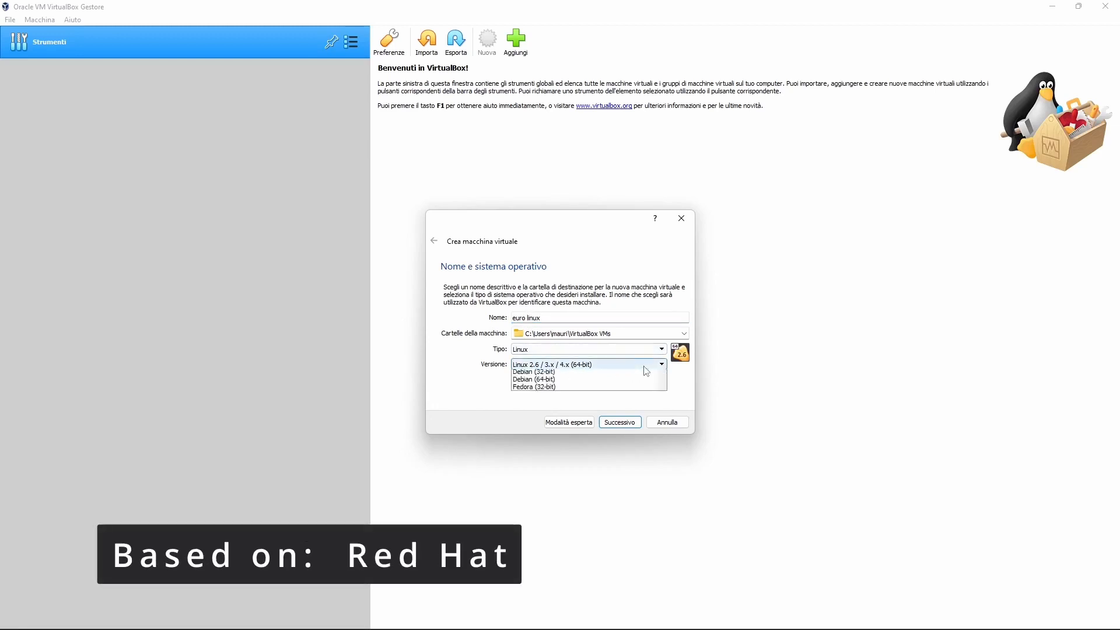
{"action": "left_click_drag", "start_coordinate": [663, 393], "coordinate": [663, 449]}
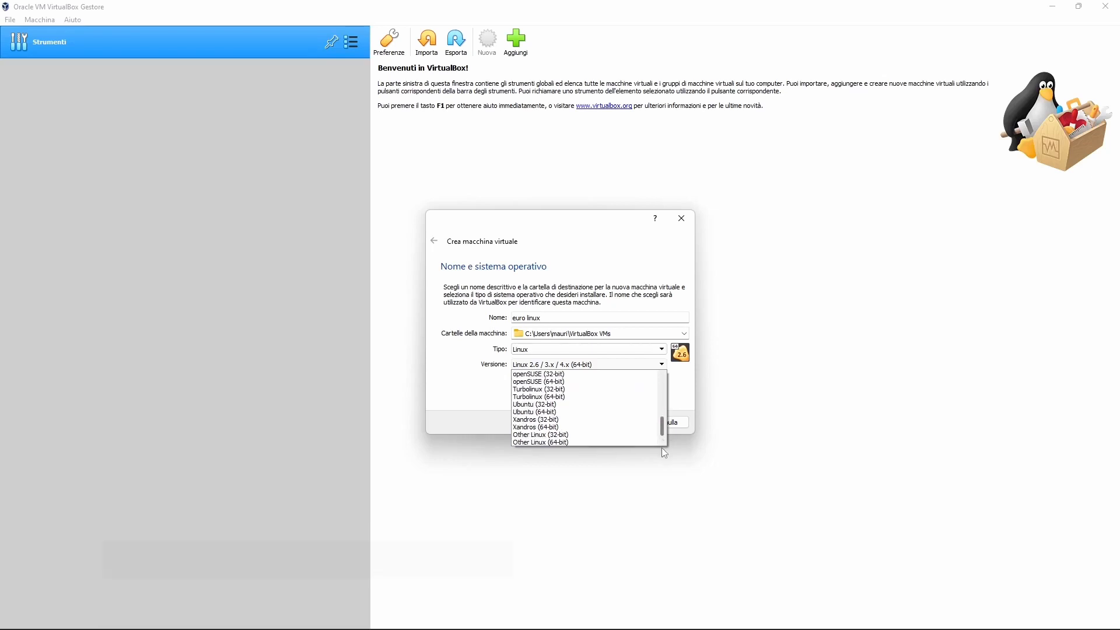
{"action": "left_click", "coordinate": [563, 441]}
{"action": "left_click", "coordinate": [623, 424]}
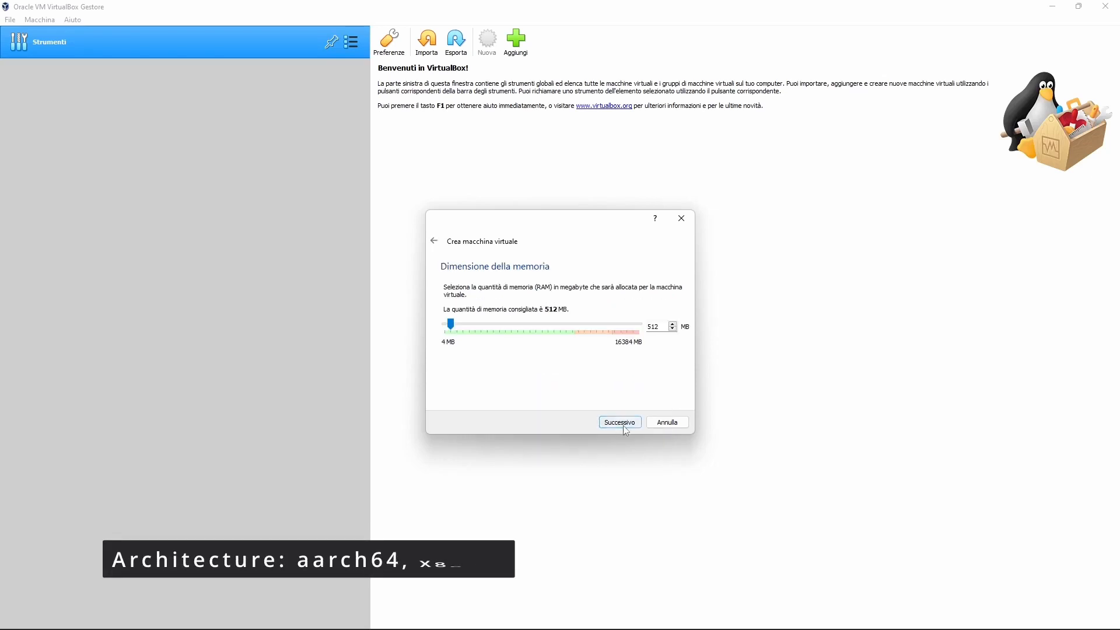
{"action": "key", "text": "BackSpace"}
{"action": "key", "text": "BackSpace"}
{"action": "key", "text": "BackSpace"}
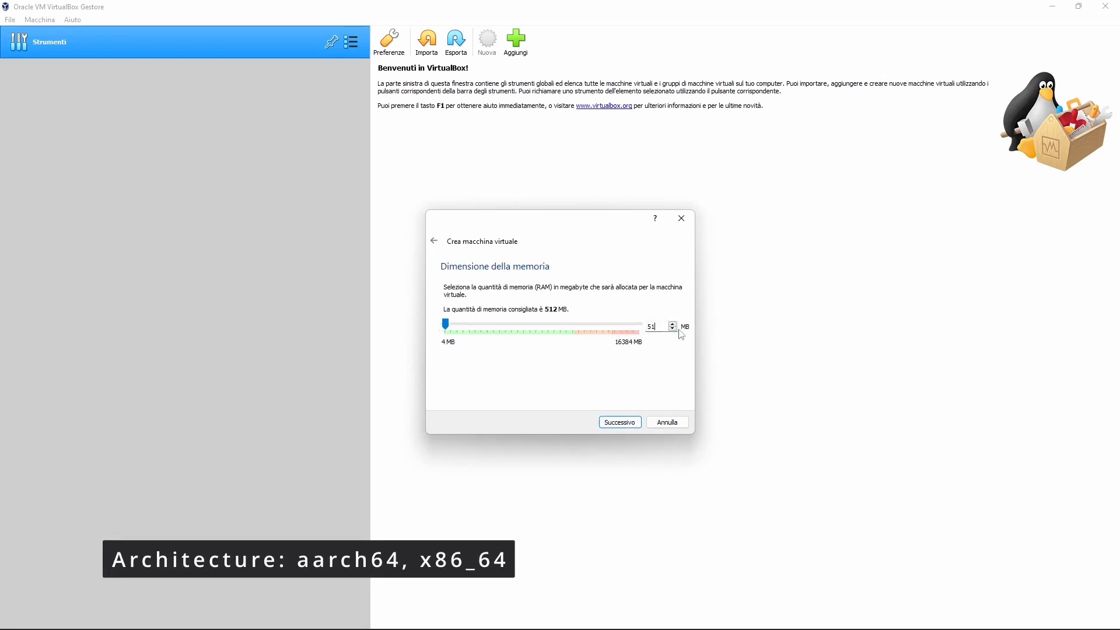
{"action": "type", "text": "6144"}
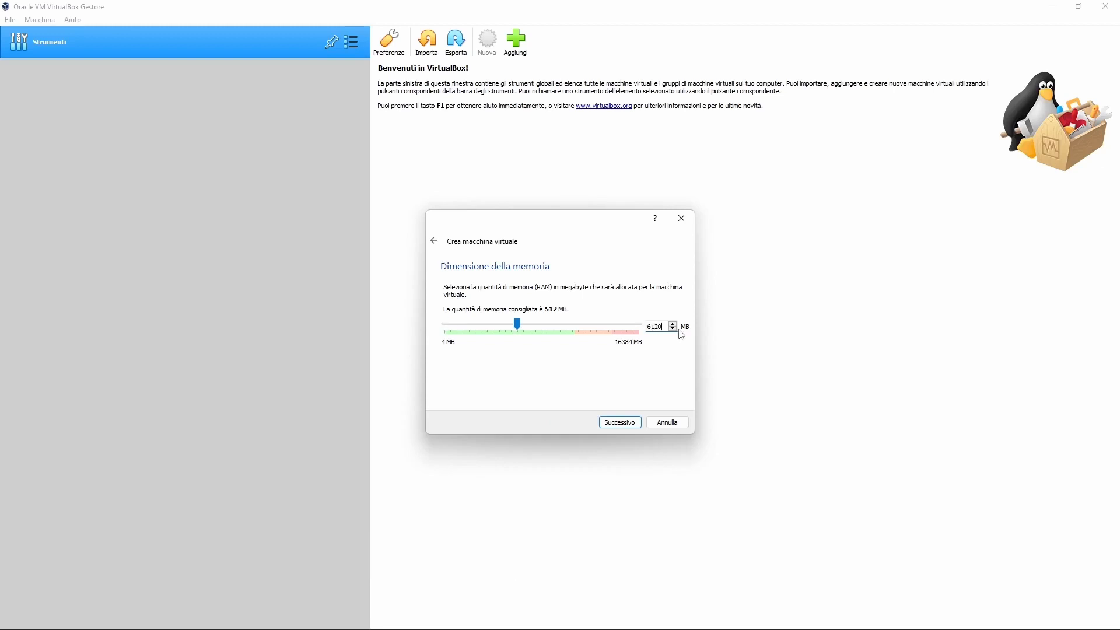
{"action": "left_click", "coordinate": [627, 427]}
Create a new default VDI hard disk of 38 GB and finish creating the machine.
{"action": "left_click", "coordinate": [624, 424]}
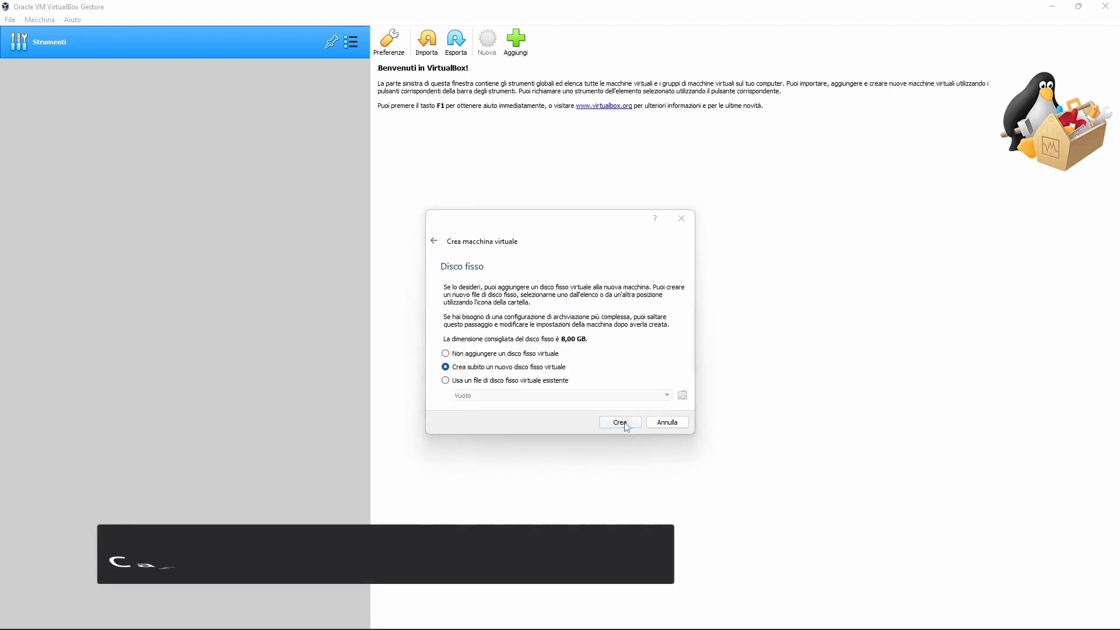
{"action": "left_click", "coordinate": [633, 441]}
{"action": "left_click", "coordinate": [634, 440]}
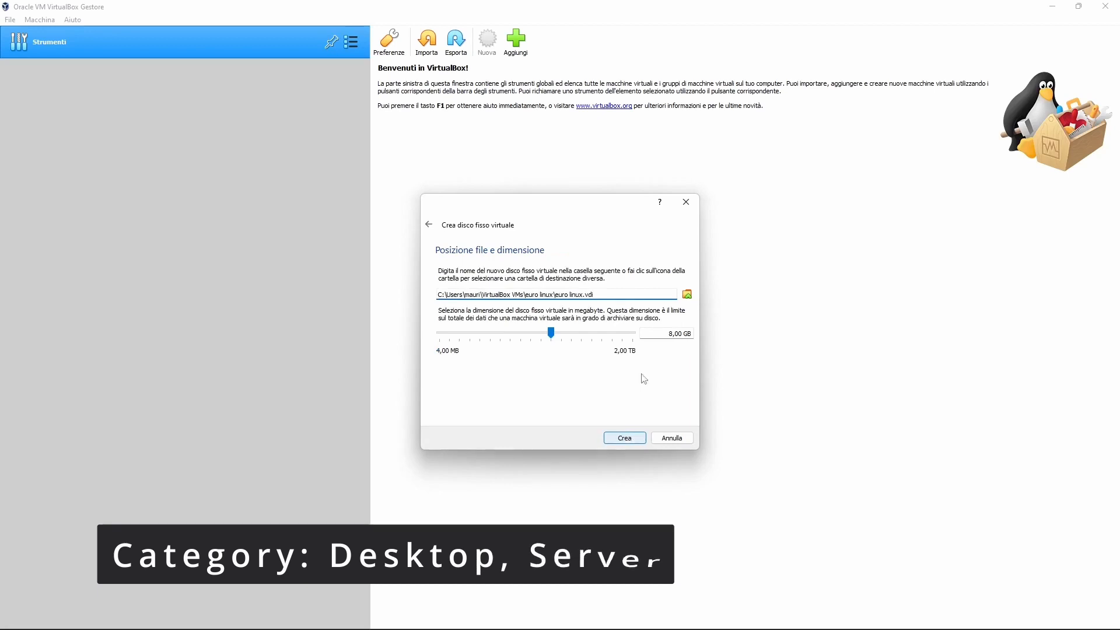
{"action": "type", "text": "3"}
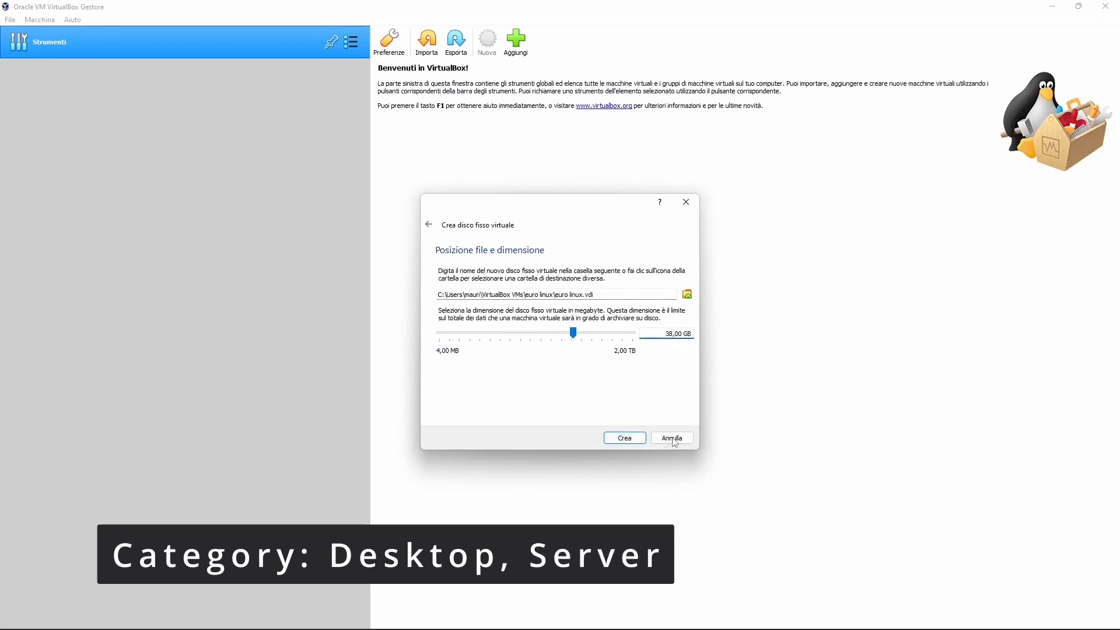
{"action": "left_click", "coordinate": [622, 439]}
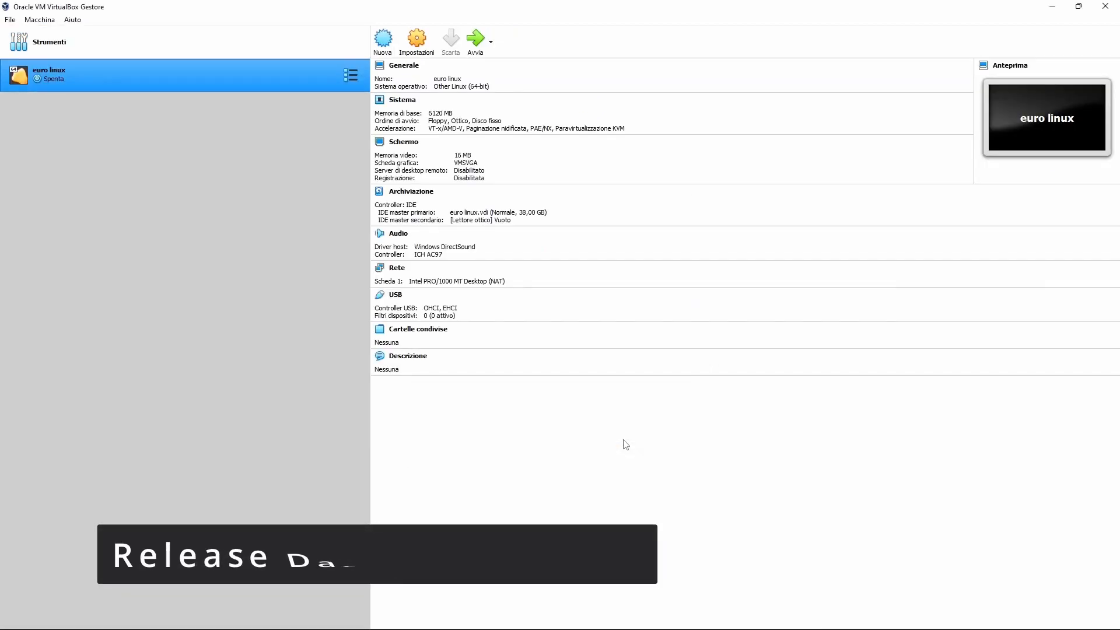
Start euro linux from the boot disk, boot Install EuroLinux 9, and maximize the VM window.
{"action": "left_click", "coordinate": [480, 51]}
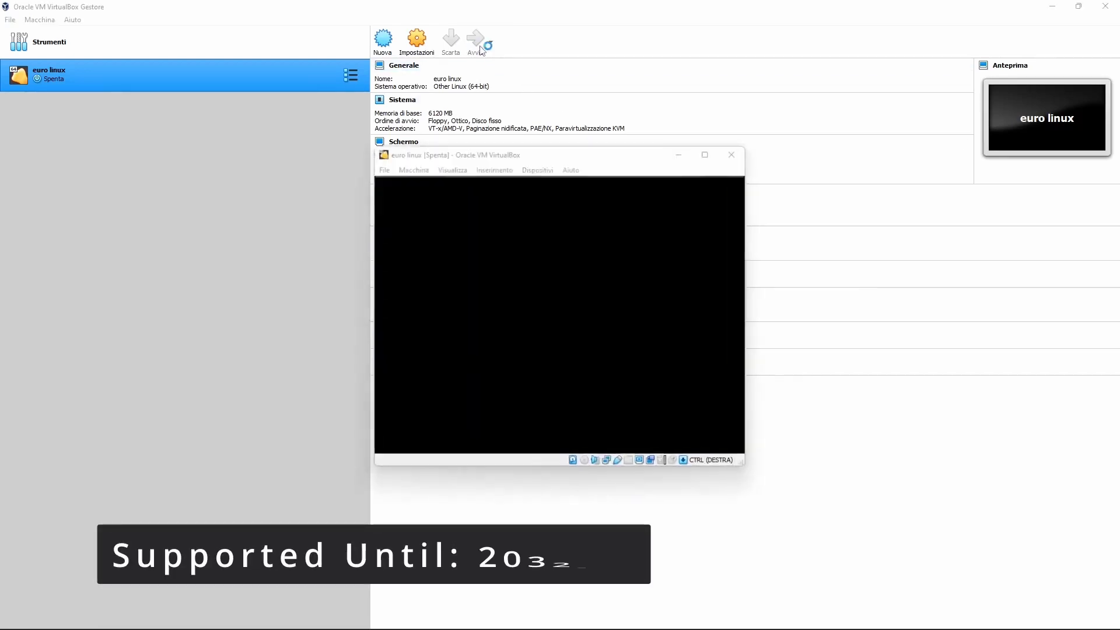
{"action": "left_click", "coordinate": [590, 394]}
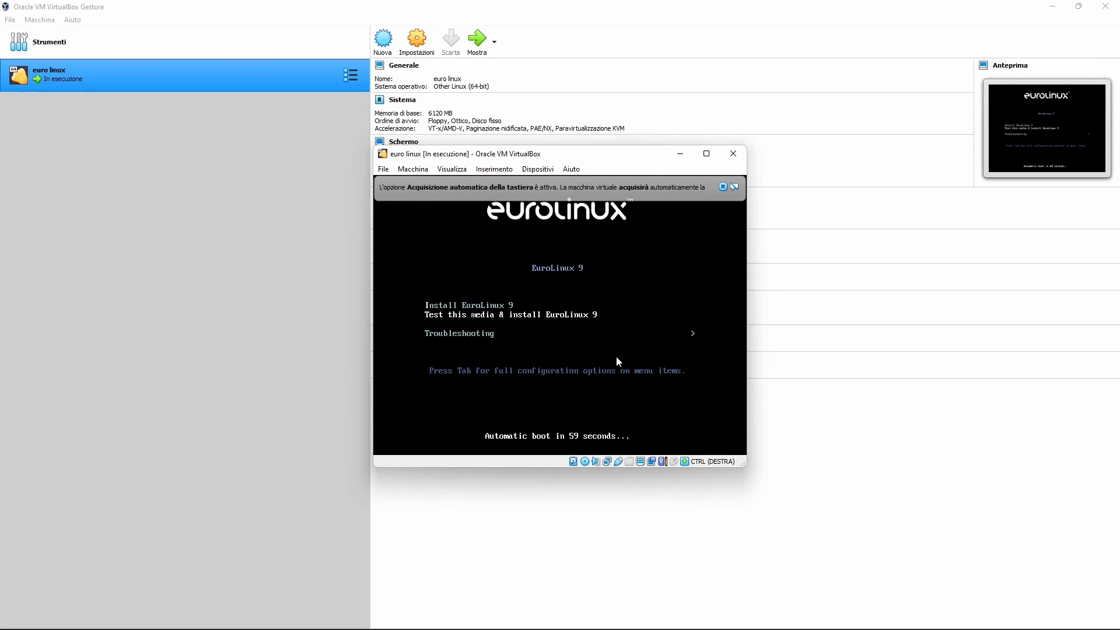
{"action": "key", "text": "Down"}
{"action": "key", "text": "Up"}
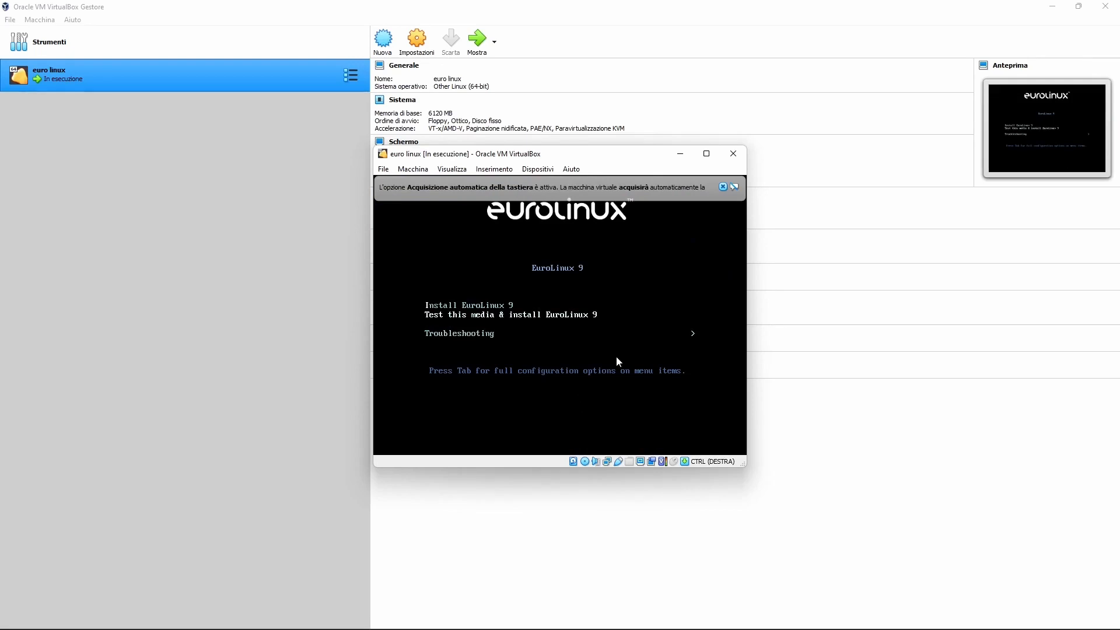
{"action": "key", "text": "Up"}
{"action": "key", "text": "Return"}
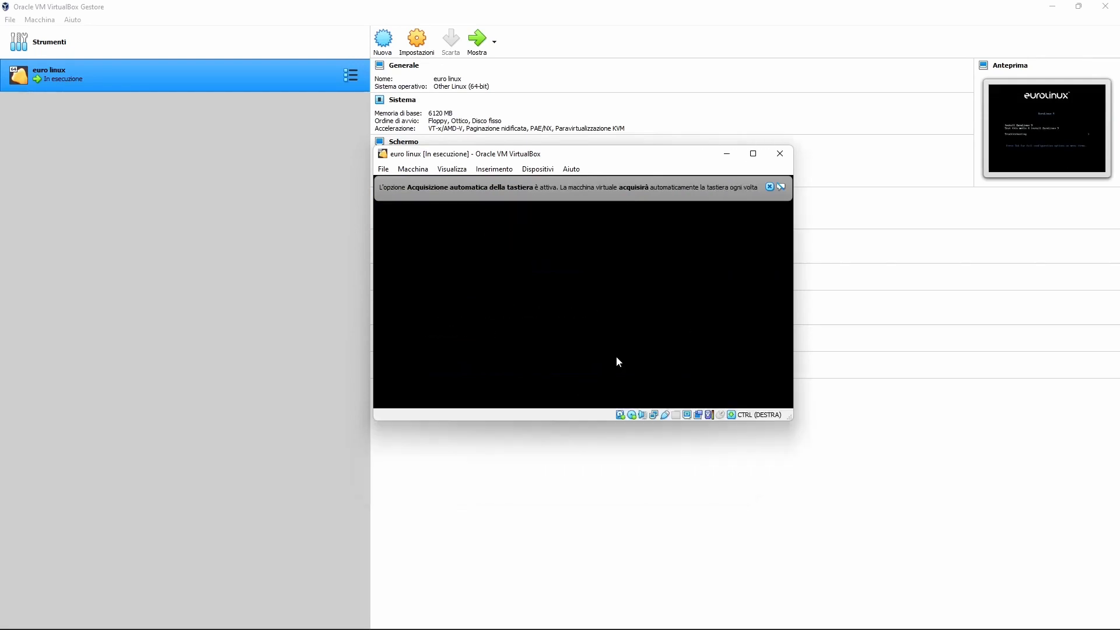
{"action": "left_click", "coordinate": [752, 154]}
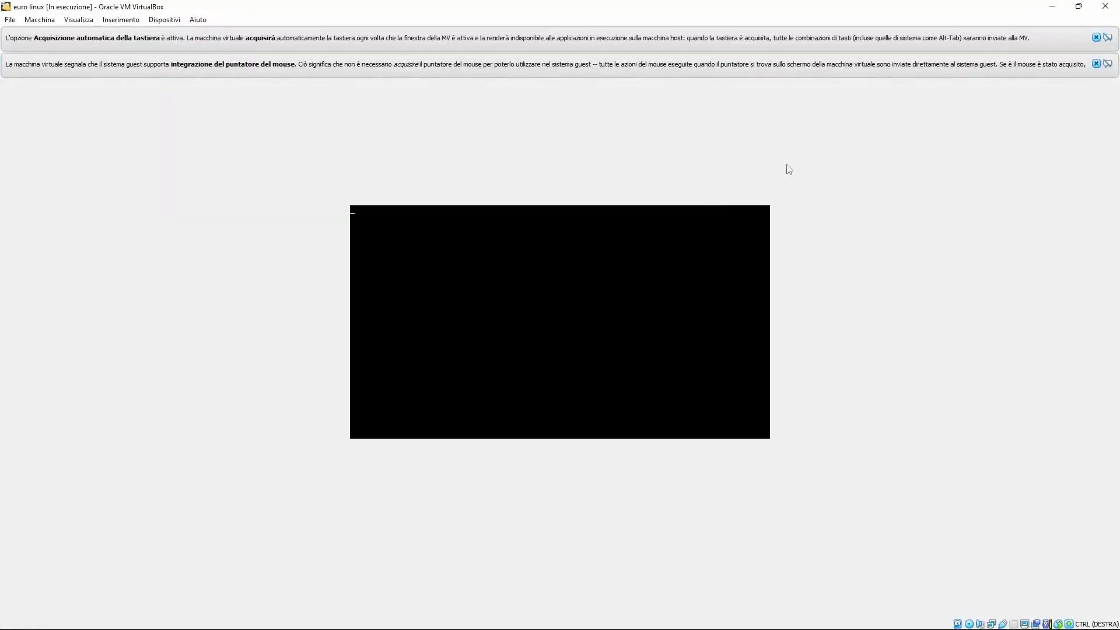
Switch the VM to full-screen mode and dismiss the mouse and keyboard notices.
{"action": "left_click", "coordinate": [46, 20]}
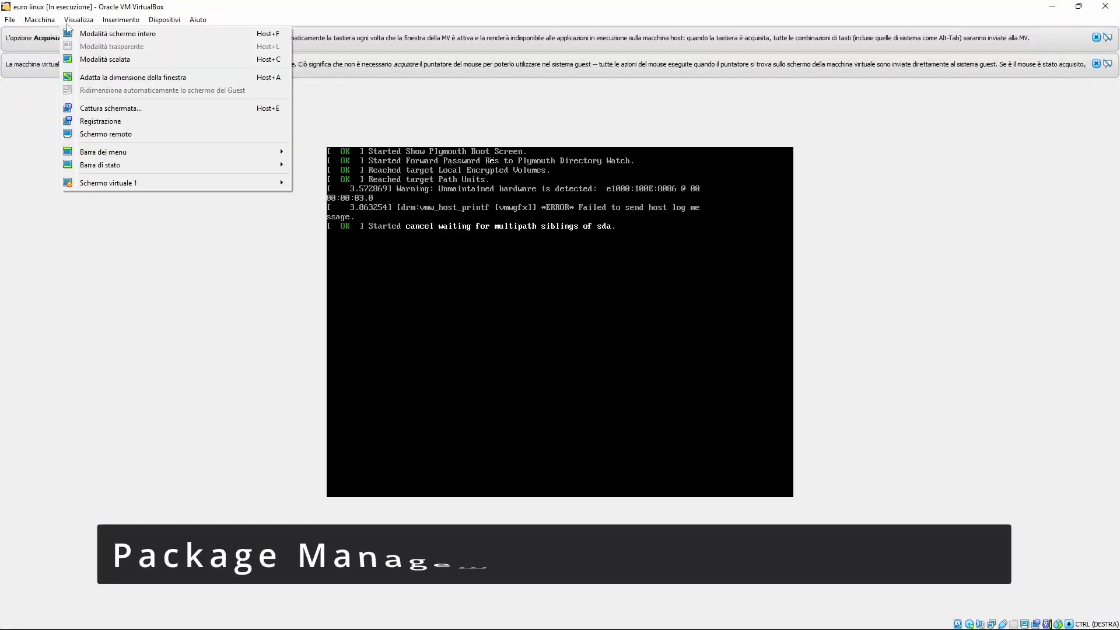
{"action": "left_click", "coordinate": [99, 33]}
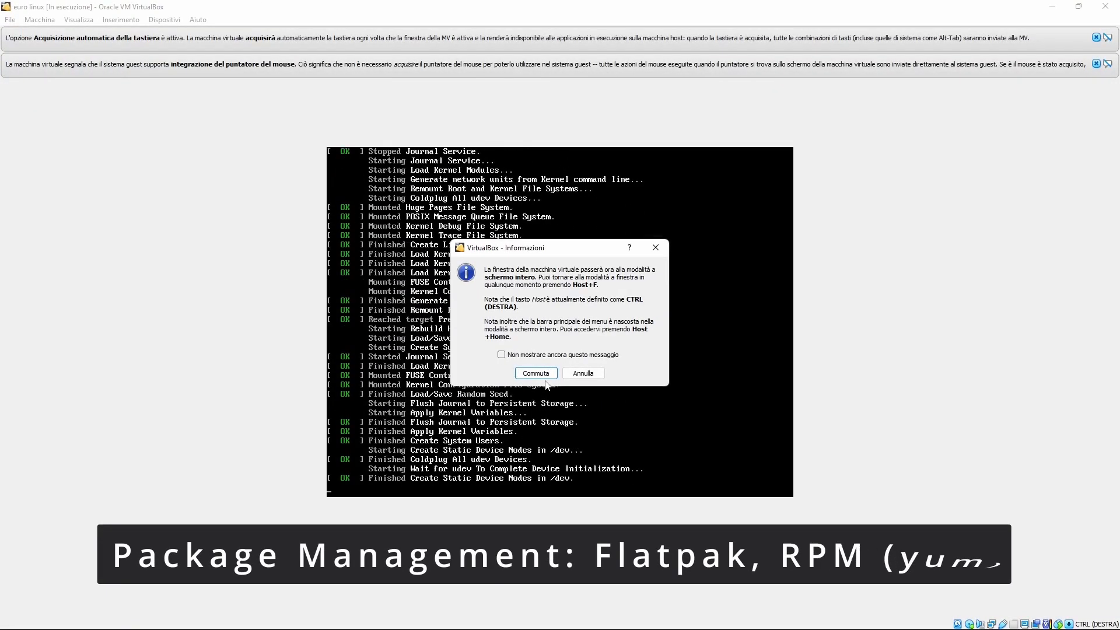
{"action": "left_click", "coordinate": [536, 373]}
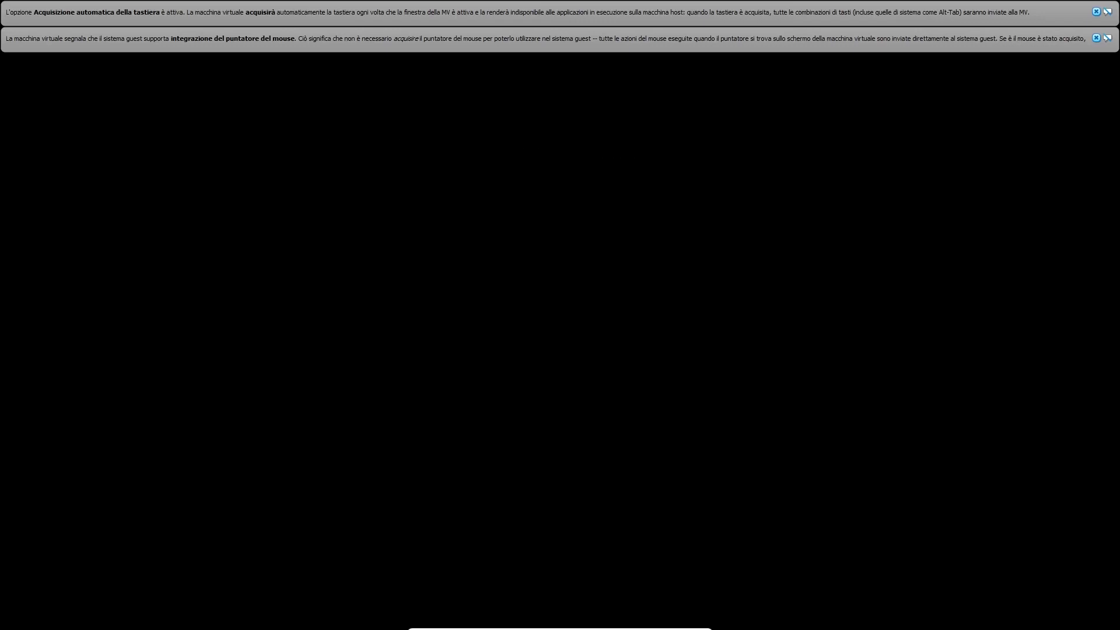
{"action": "left_click", "coordinate": [1096, 38]}
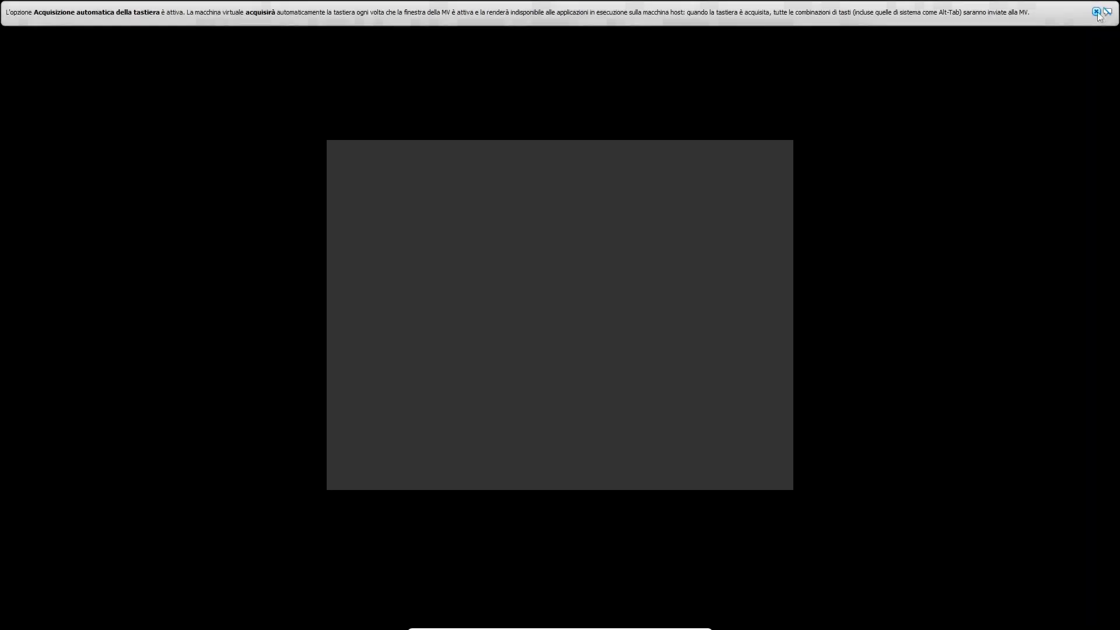
{"action": "left_click", "coordinate": [1096, 11]}
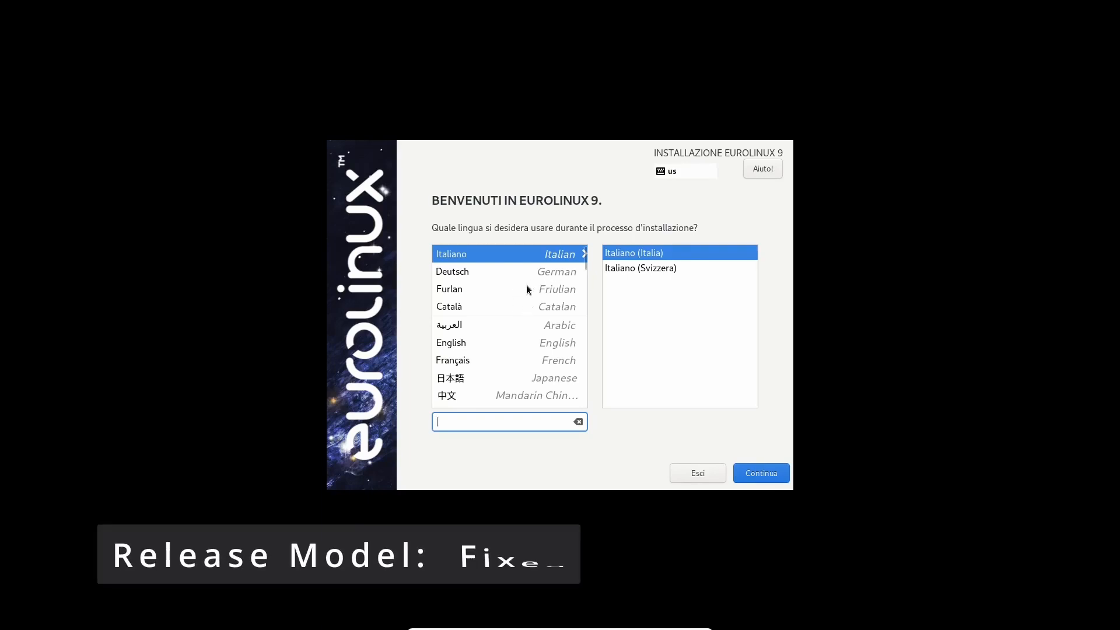
Pick English (United Kingdom) as the installer language and continue to the summary.
{"action": "left_click", "coordinate": [474, 343]}
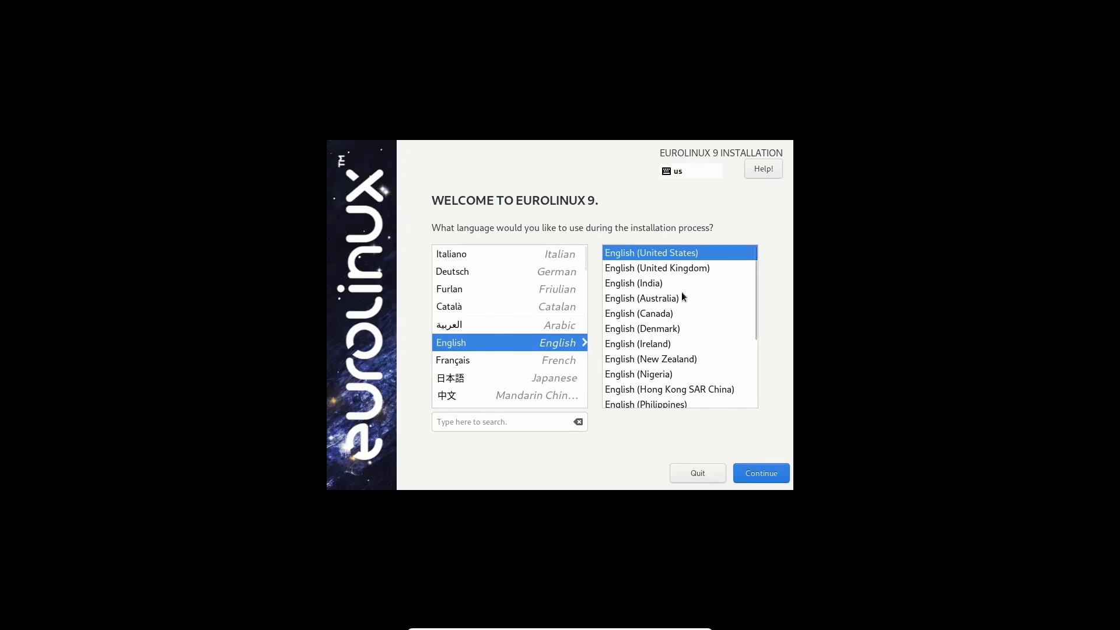
{"action": "left_click", "coordinate": [665, 267]}
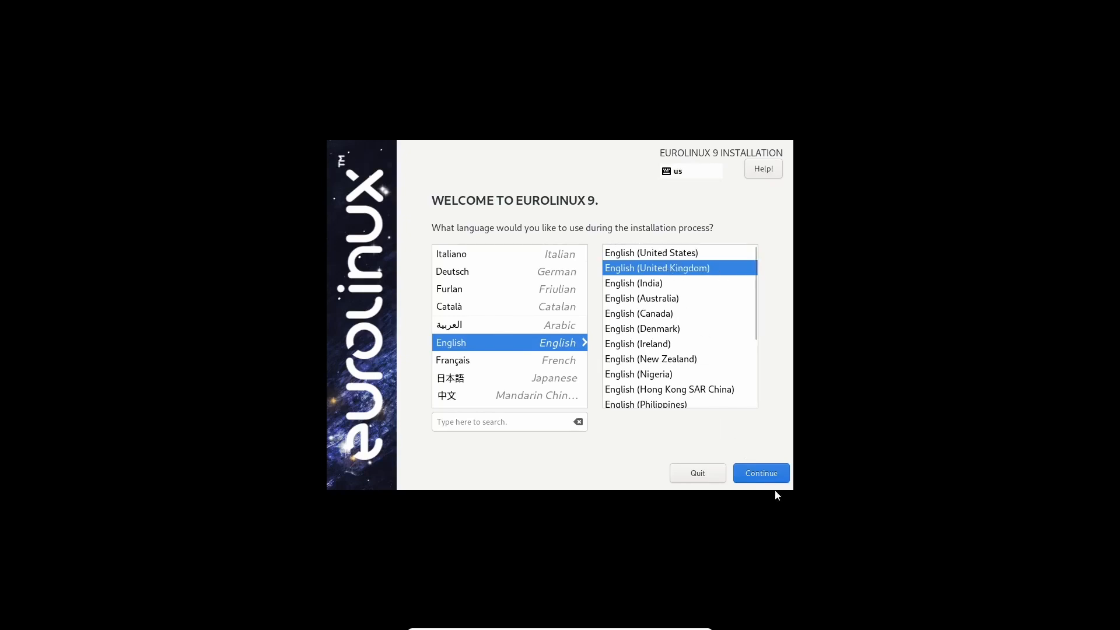
{"action": "left_click", "coordinate": [747, 474]}
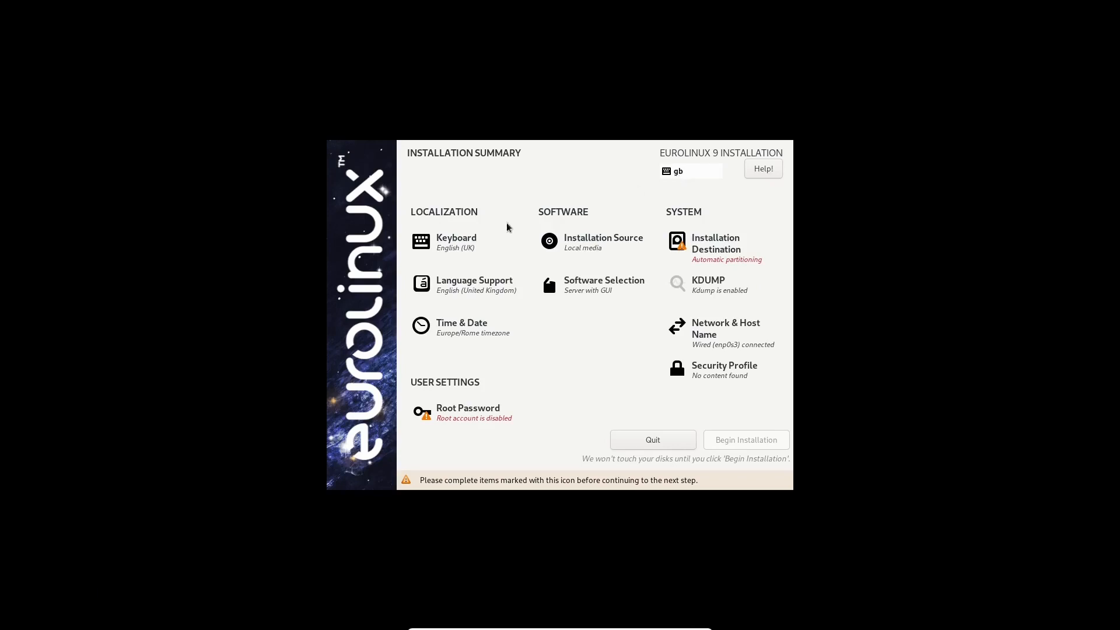
{"action": "left_click", "coordinate": [439, 241]}
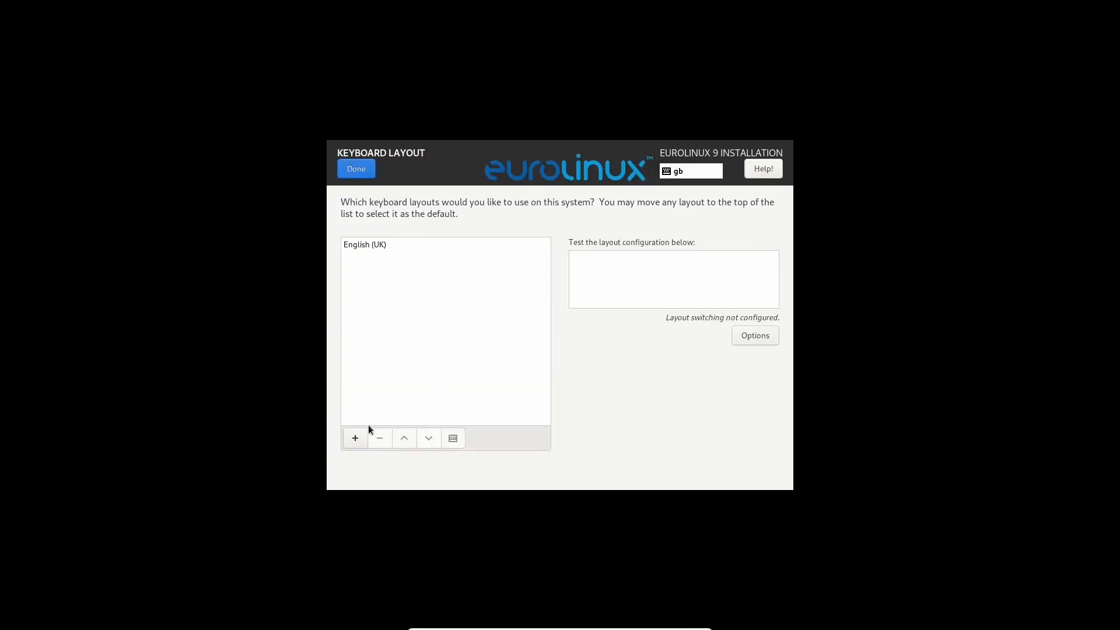
Add the Italian keyboard layout, remove English (UK), and return to the summary.
{"action": "left_click", "coordinate": [355, 438]}
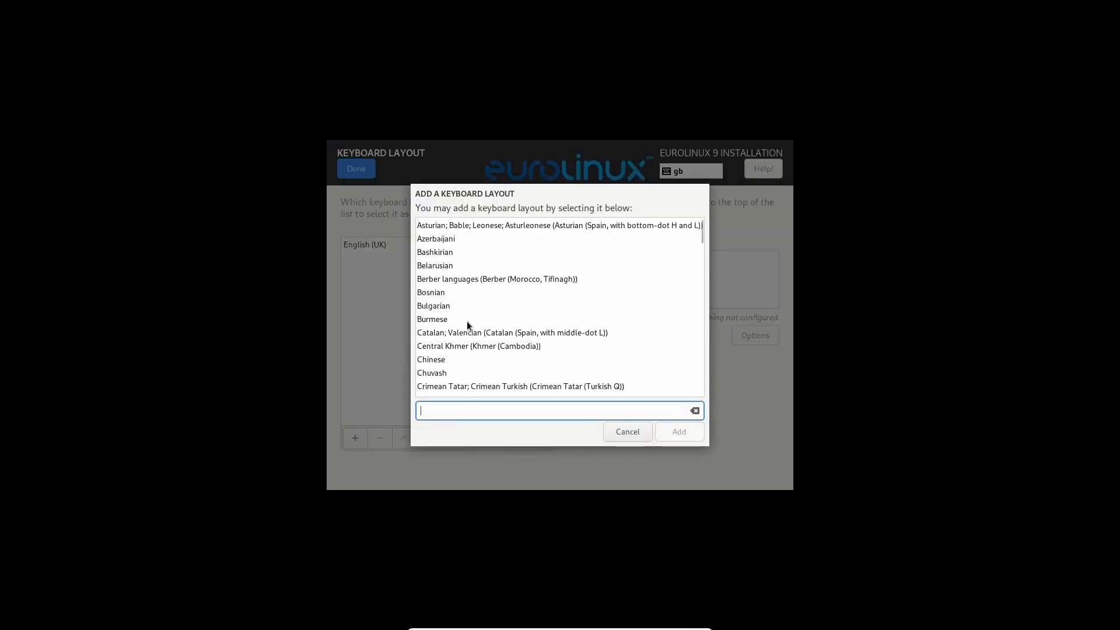
{"action": "scroll", "coordinate": [467, 321], "scroll_direction": "down", "scroll_amount": 10}
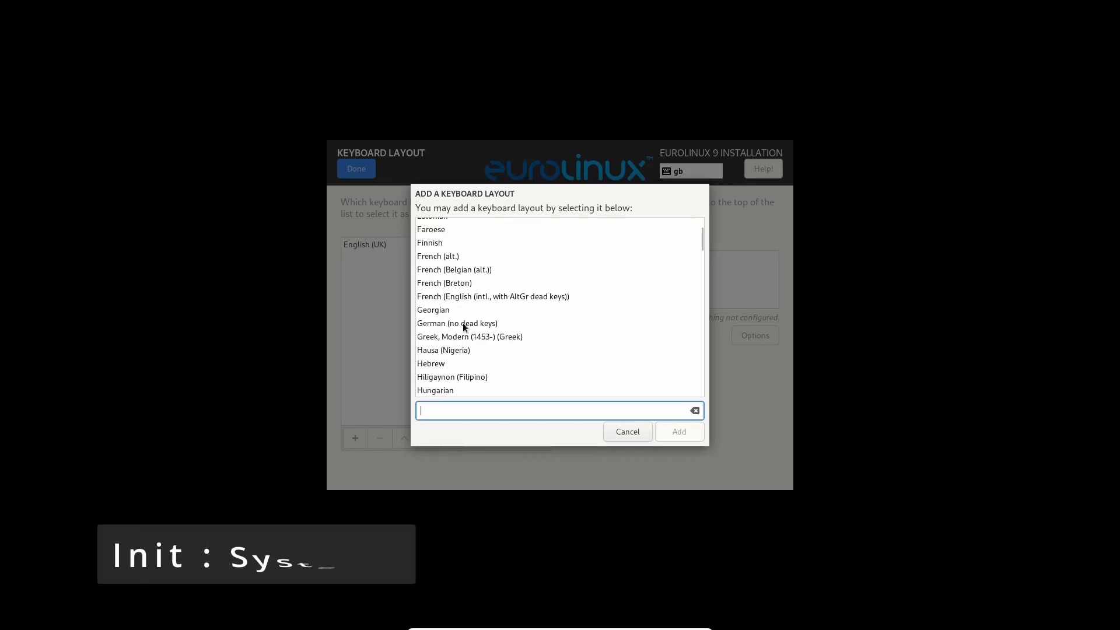
{"action": "scroll", "coordinate": [463, 323], "scroll_direction": "down", "scroll_amount": 4}
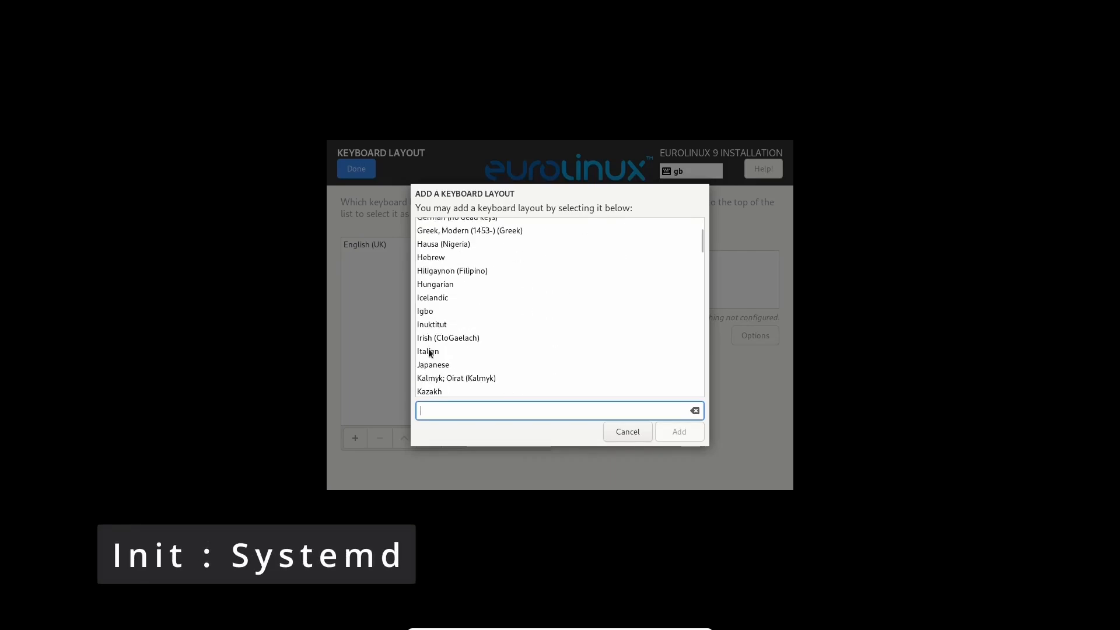
{"action": "left_click", "coordinate": [428, 354]}
{"action": "left_click", "coordinate": [684, 435]}
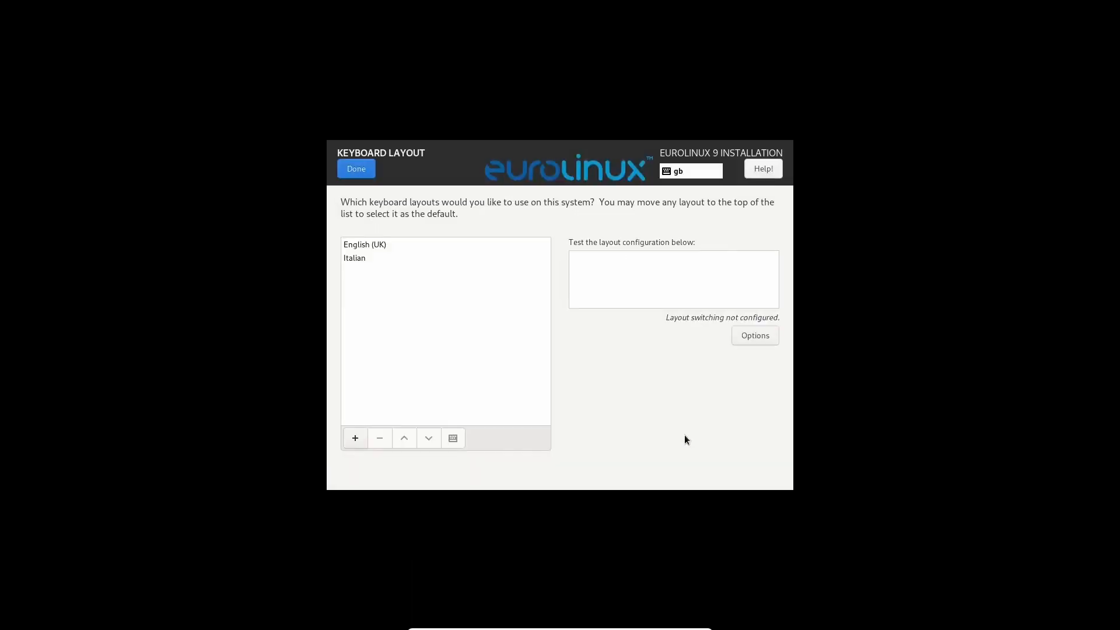
{"action": "left_click", "coordinate": [349, 259]}
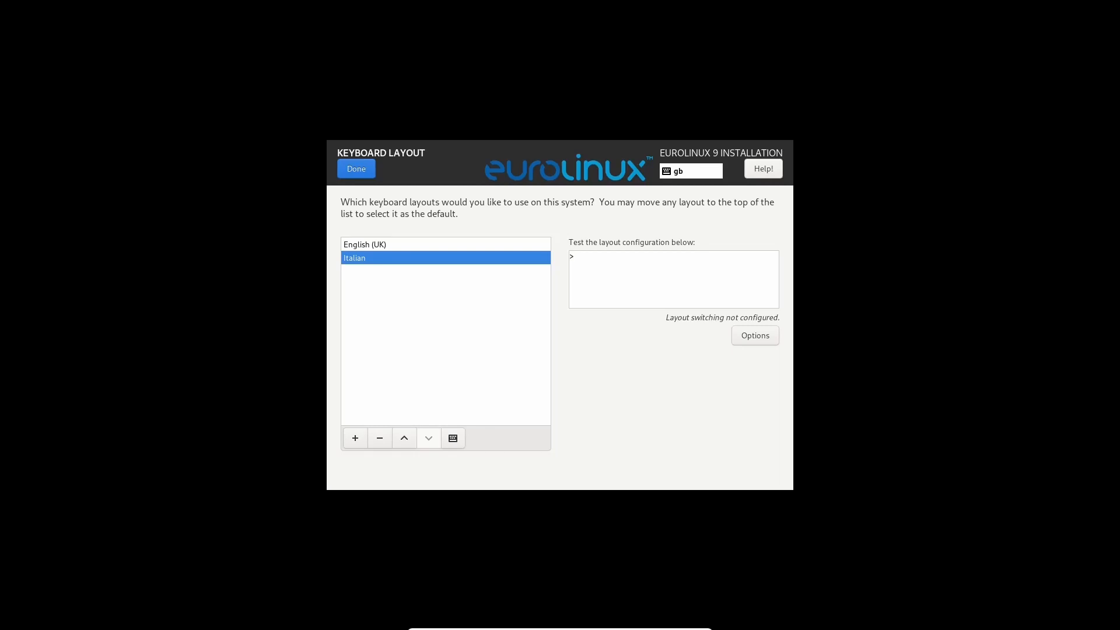
{"action": "left_click", "coordinate": [397, 249]}
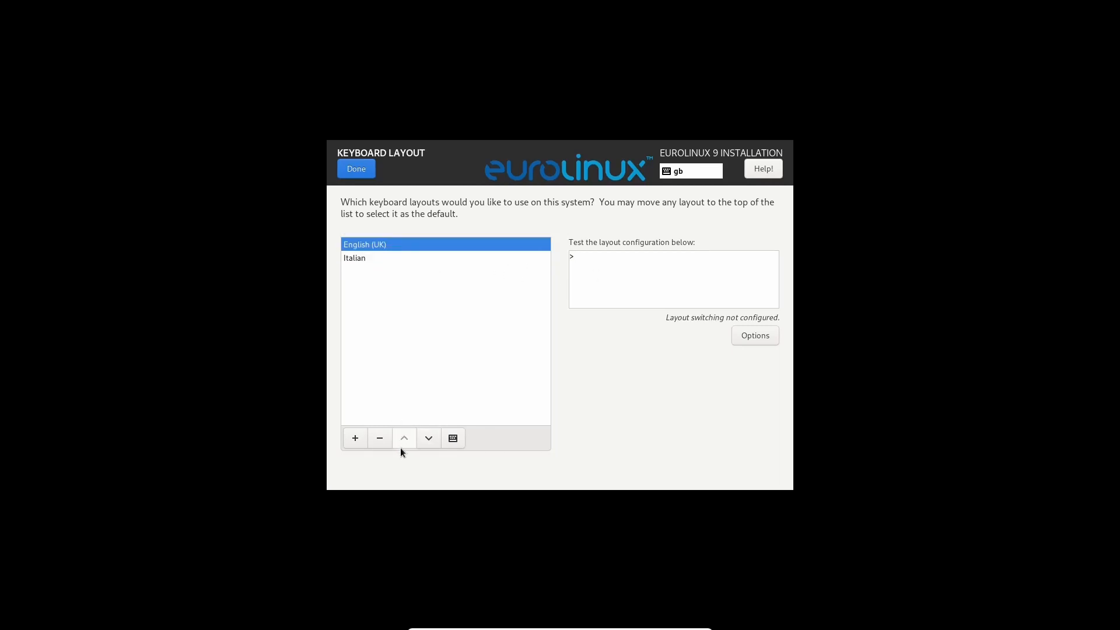
{"action": "left_click", "coordinate": [376, 439]}
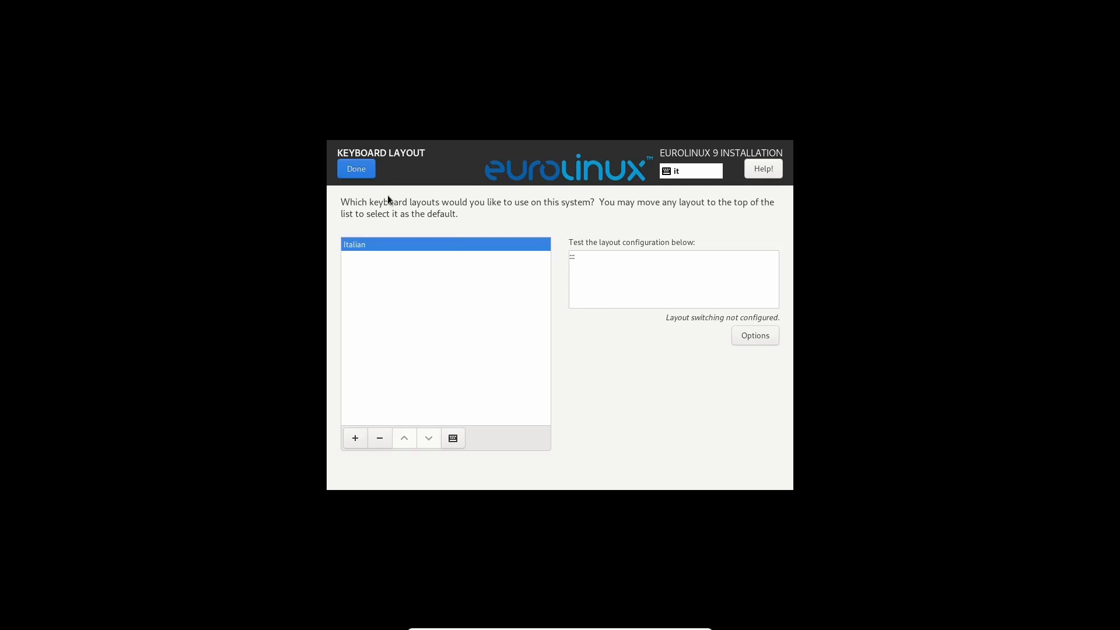
{"action": "left_click", "coordinate": [356, 169]}
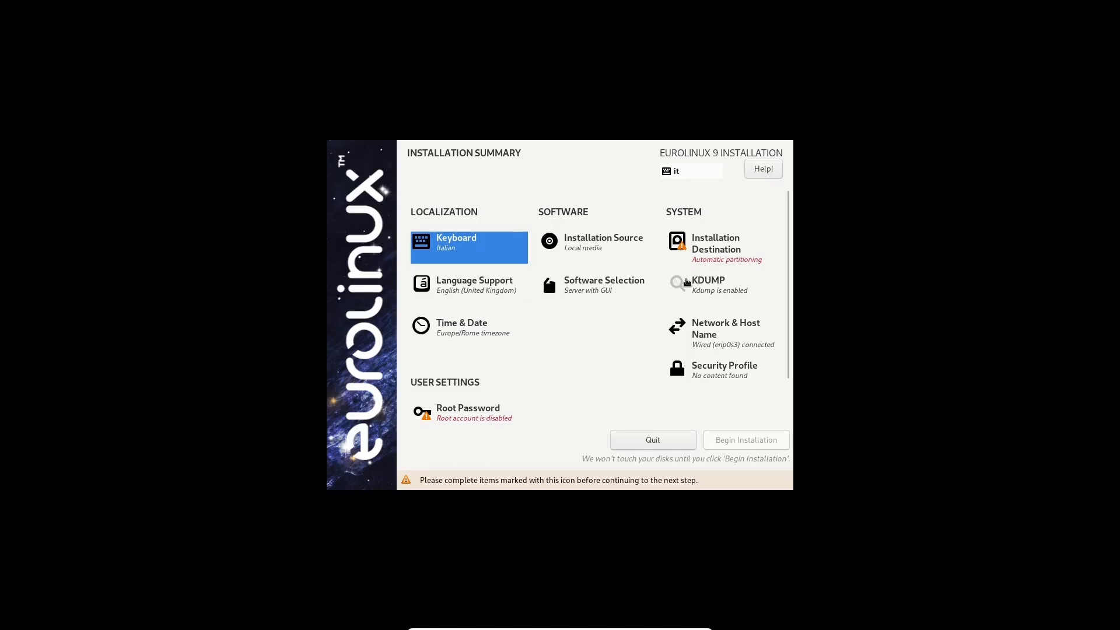
In Software Selection, tick the Legacy UNIX Compatibility add-on.
{"action": "left_click", "coordinate": [594, 281]}
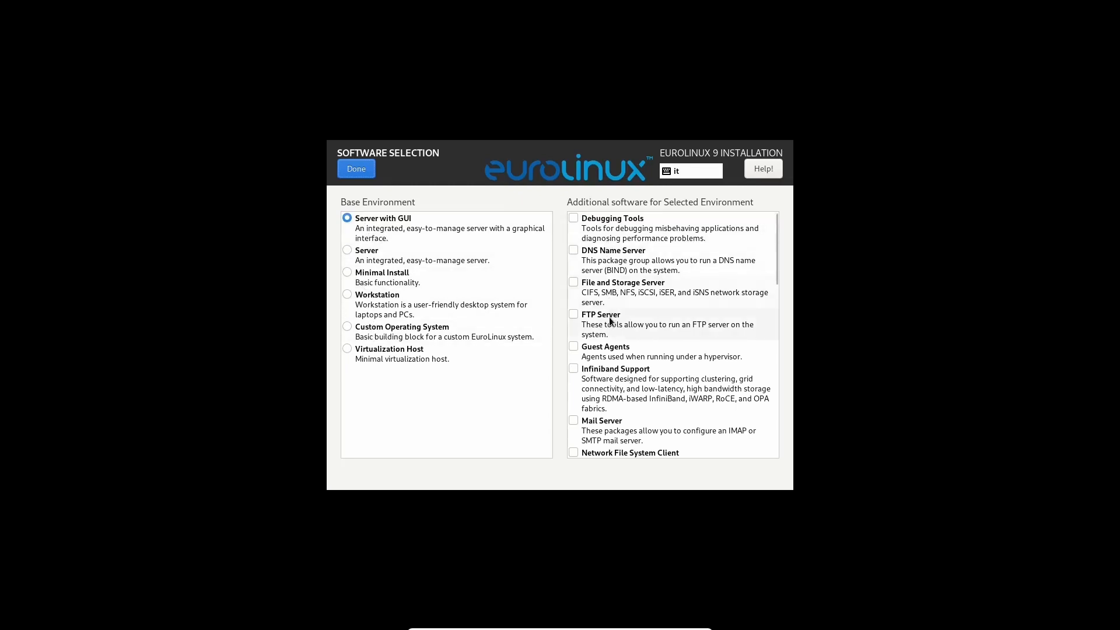
{"action": "scroll", "coordinate": [612, 336], "scroll_direction": "down", "scroll_amount": 1}
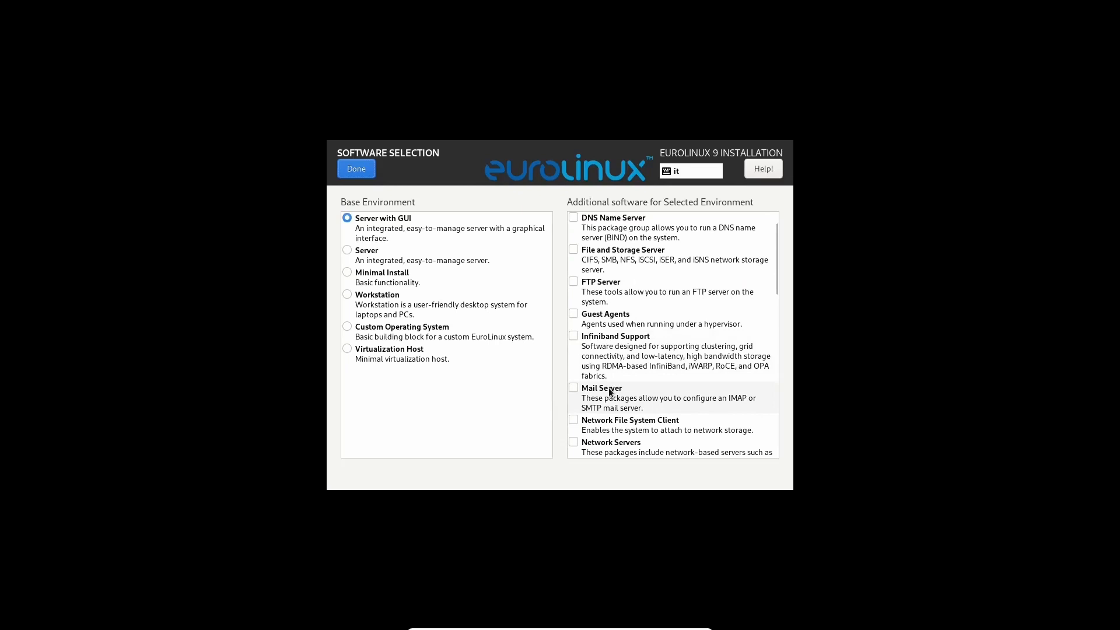
{"action": "scroll", "coordinate": [608, 387], "scroll_direction": "down", "scroll_amount": 5}
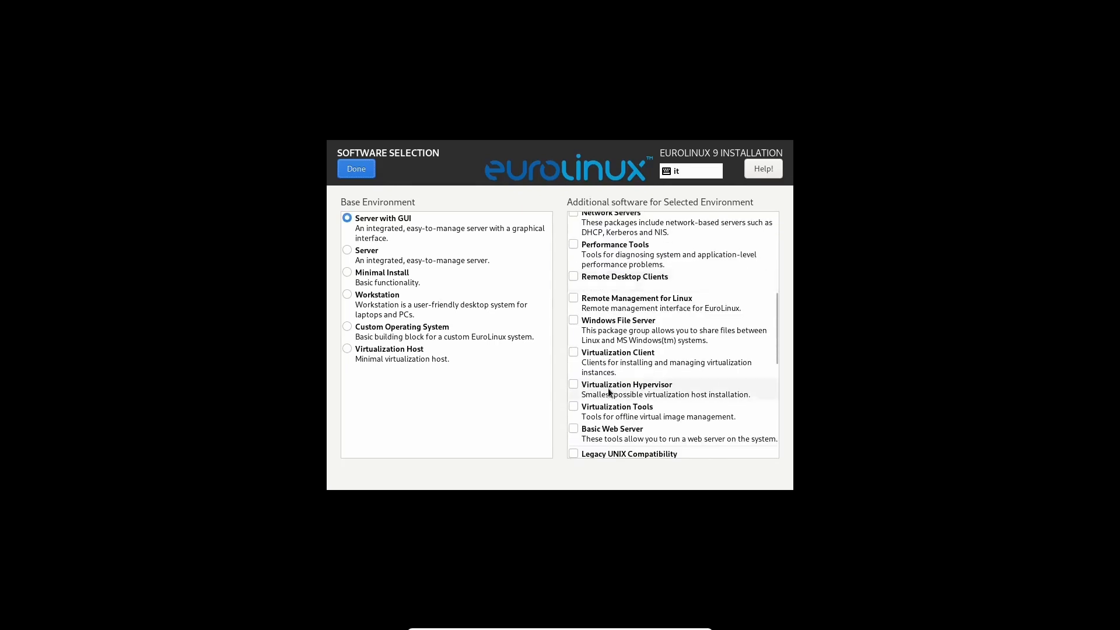
{"action": "scroll", "coordinate": [607, 387], "scroll_direction": "down", "scroll_amount": 2}
{"action": "left_click", "coordinate": [577, 355]}
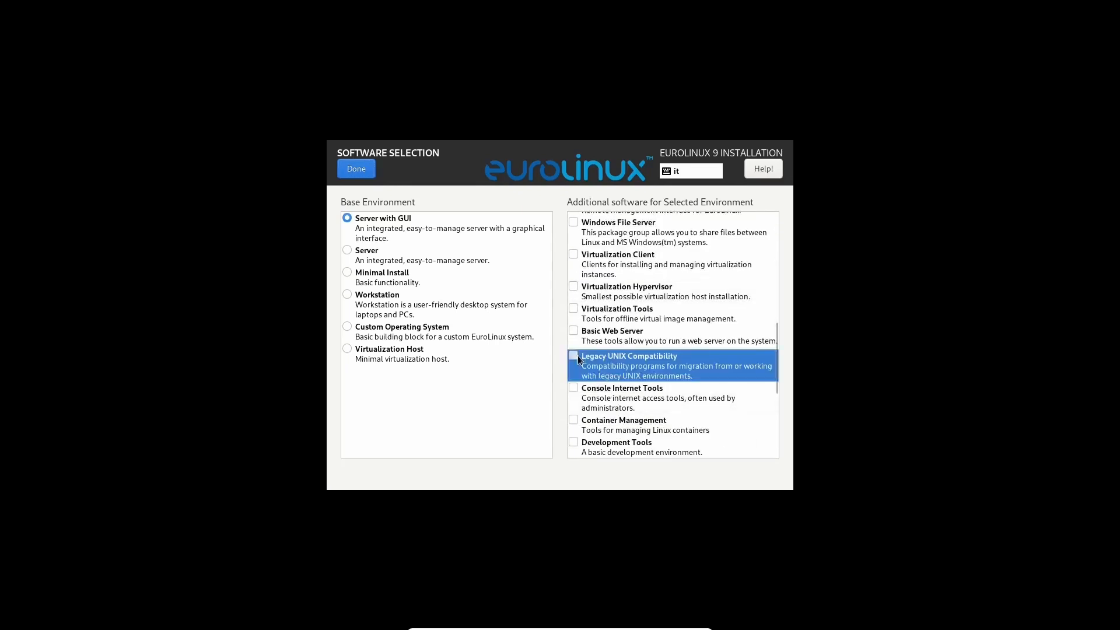
{"action": "left_click", "coordinate": [573, 355]}
{"action": "scroll", "coordinate": [620, 411], "scroll_direction": "down", "scroll_amount": 1}
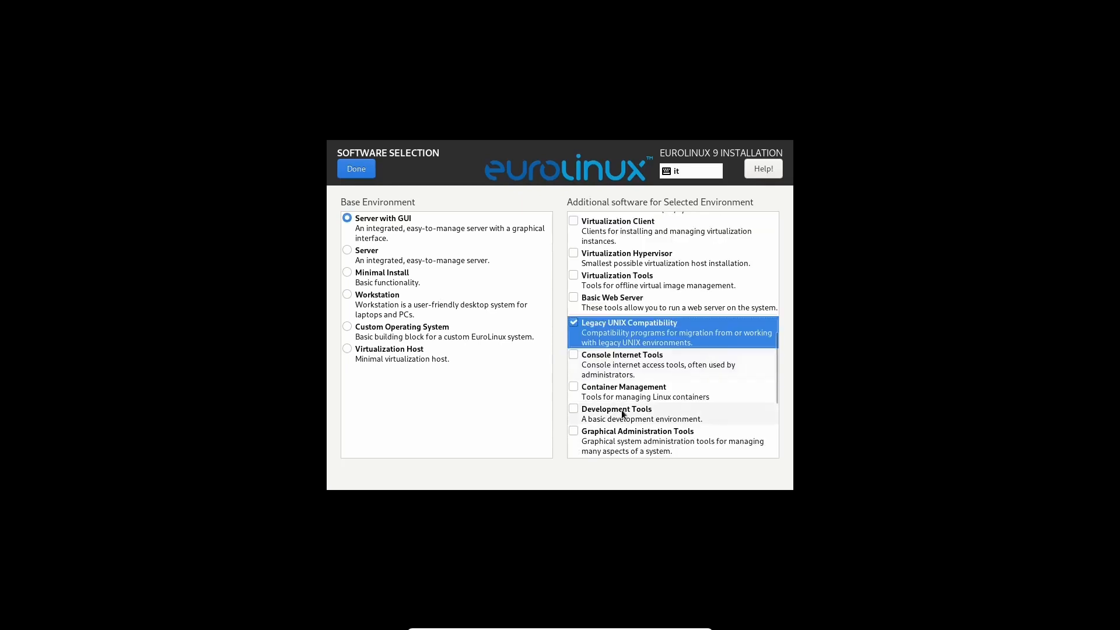
{"action": "scroll", "coordinate": [621, 411], "scroll_direction": "down", "scroll_amount": 4}
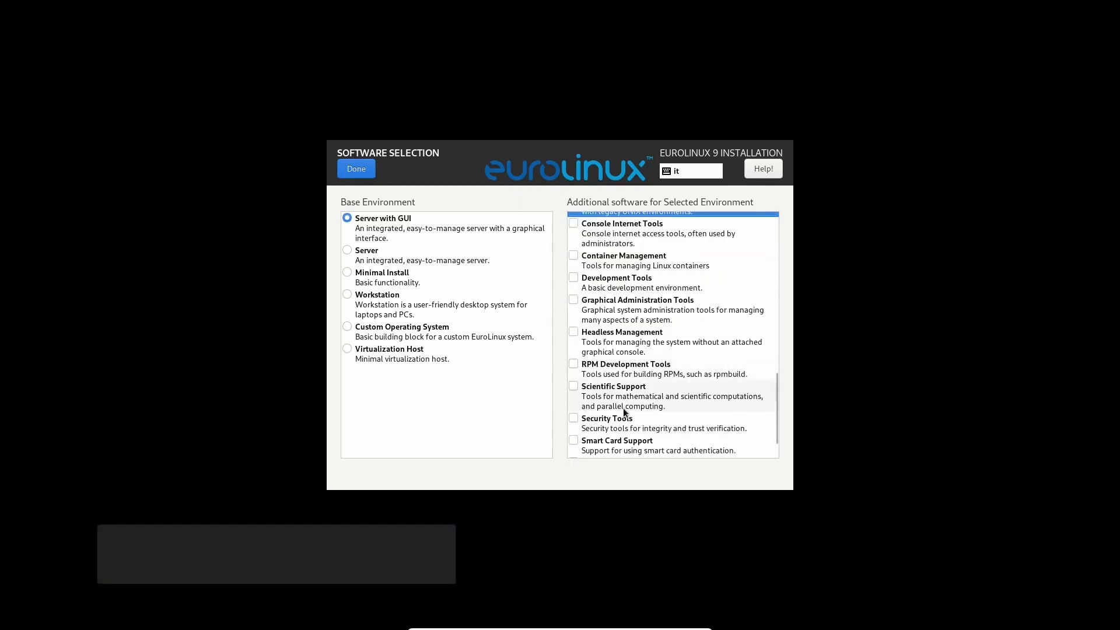
{"action": "scroll", "coordinate": [621, 408], "scroll_direction": "up", "scroll_amount": 8}
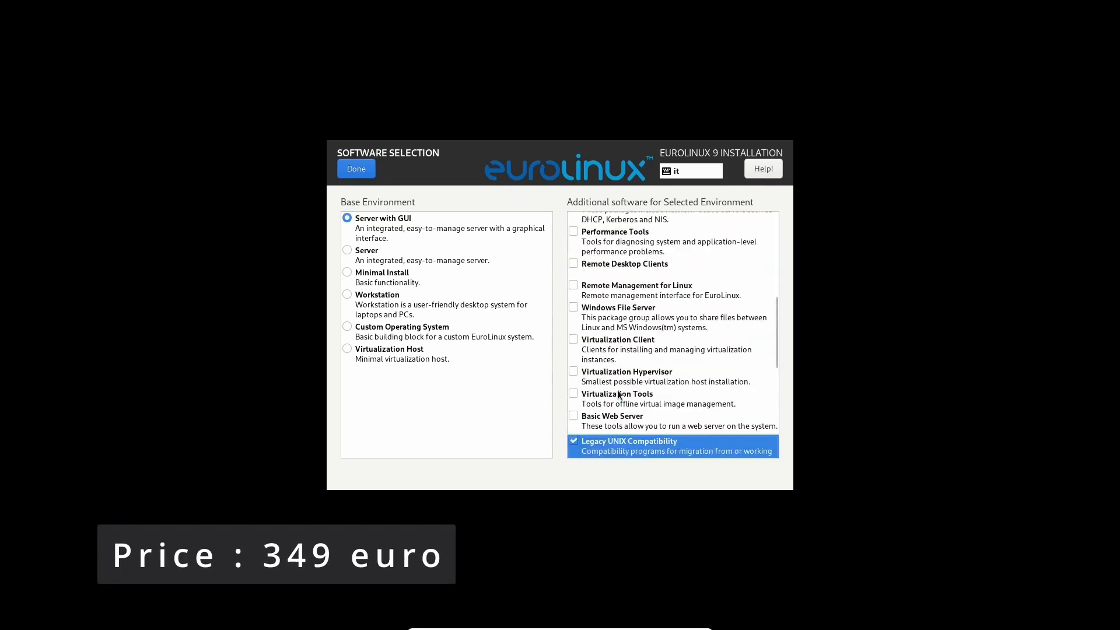
{"action": "scroll", "coordinate": [619, 395], "scroll_direction": "up", "scroll_amount": 9}
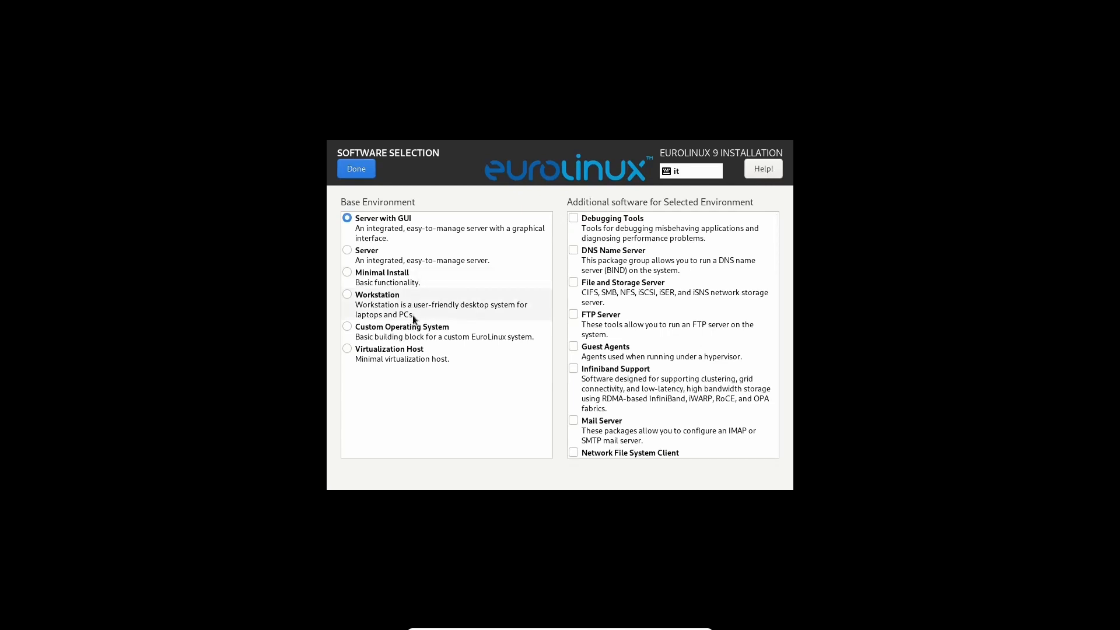
Choose Workstation with GNOME, Office Suite, Internet, Console Internet and Graphical Administration add-ons.
{"action": "left_click", "coordinate": [352, 299]}
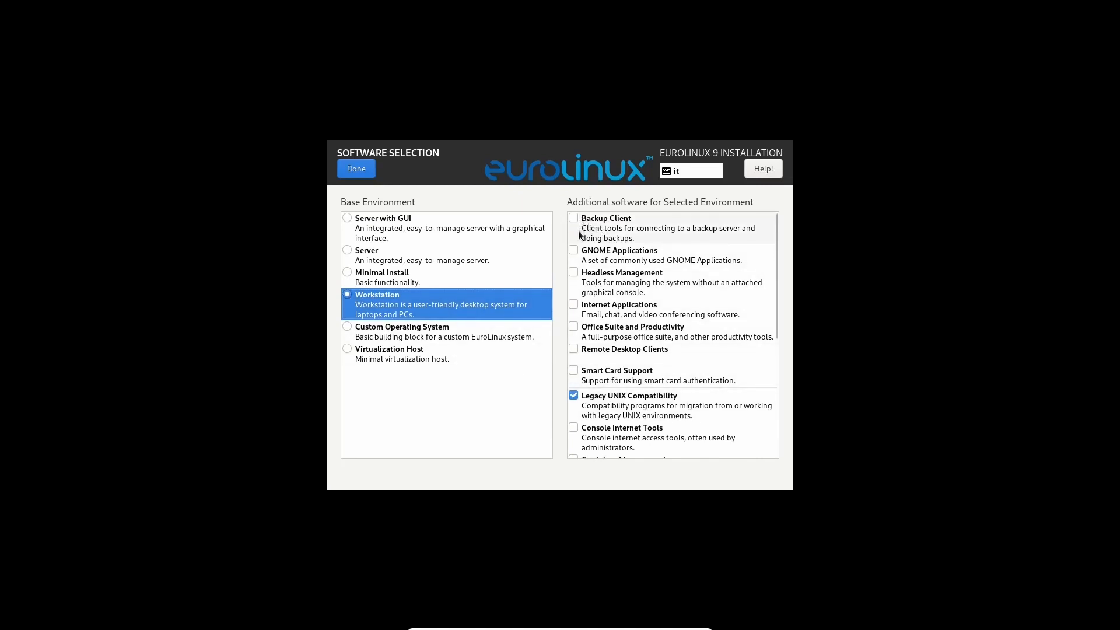
{"action": "left_click", "coordinate": [579, 251]}
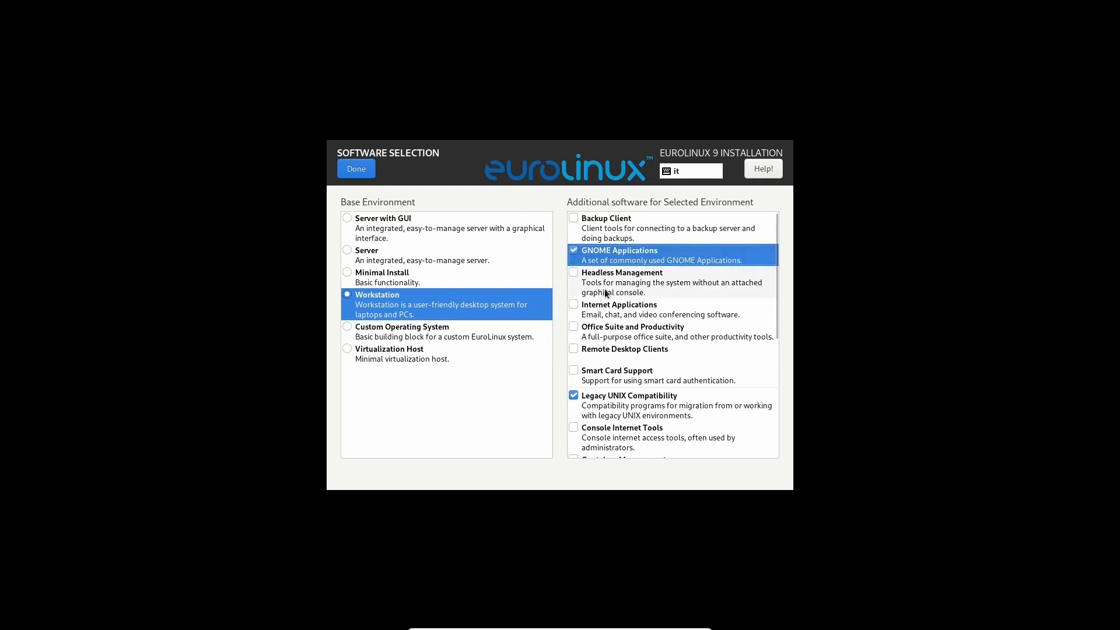
{"action": "left_click", "coordinate": [574, 327]}
{"action": "left_click", "coordinate": [574, 305]}
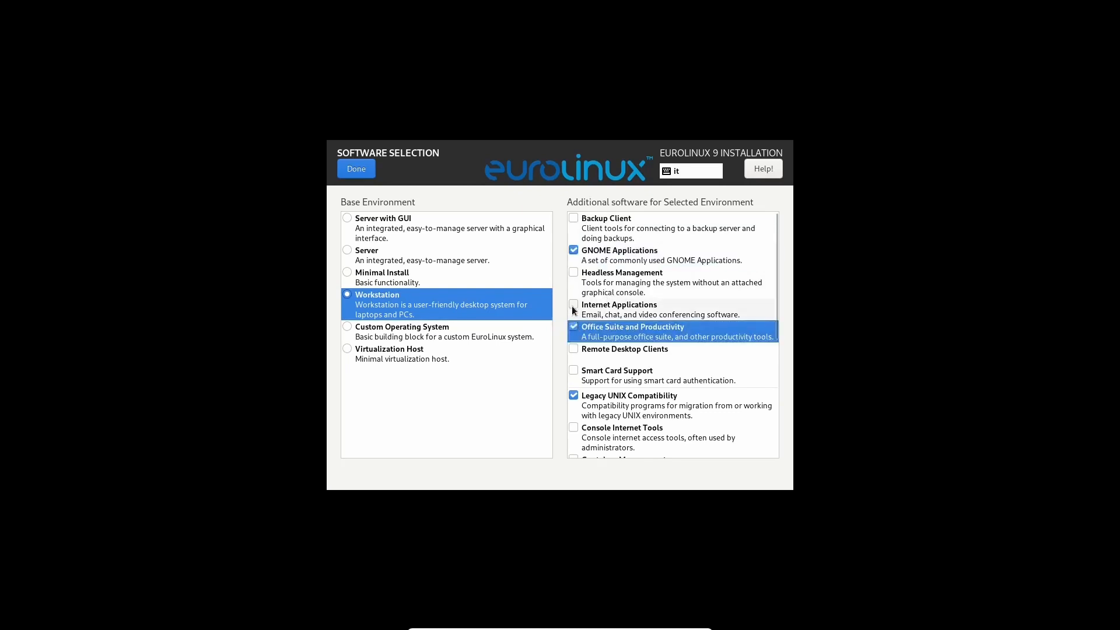
{"action": "scroll", "coordinate": [638, 326], "scroll_direction": "down", "scroll_amount": 1}
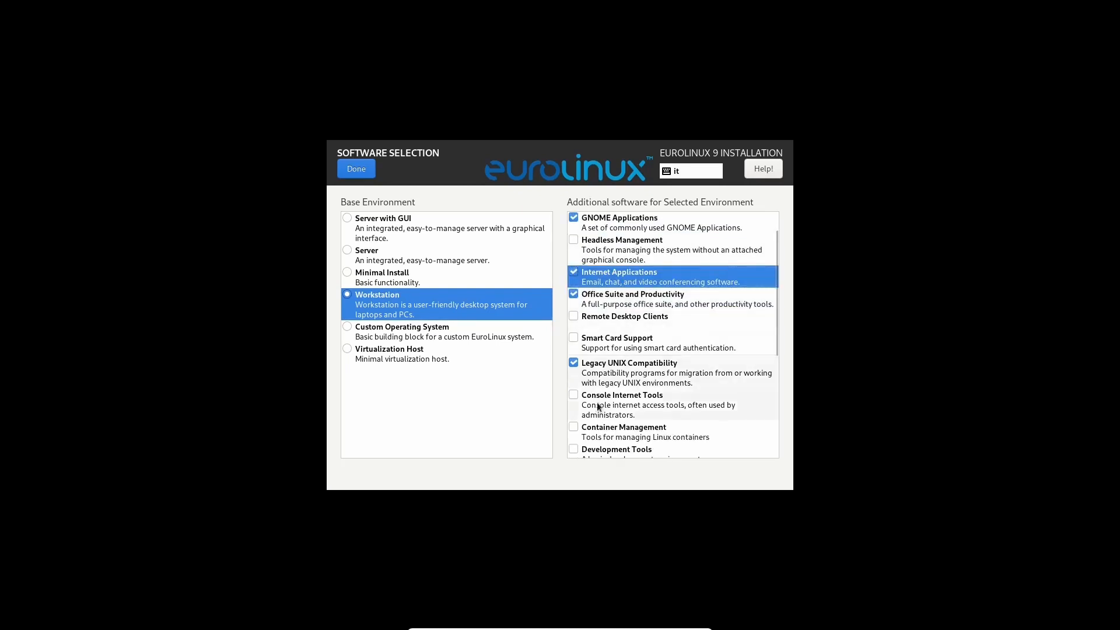
{"action": "left_click", "coordinate": [575, 401]}
{"action": "scroll", "coordinate": [578, 402], "scroll_direction": "down", "scroll_amount": 2}
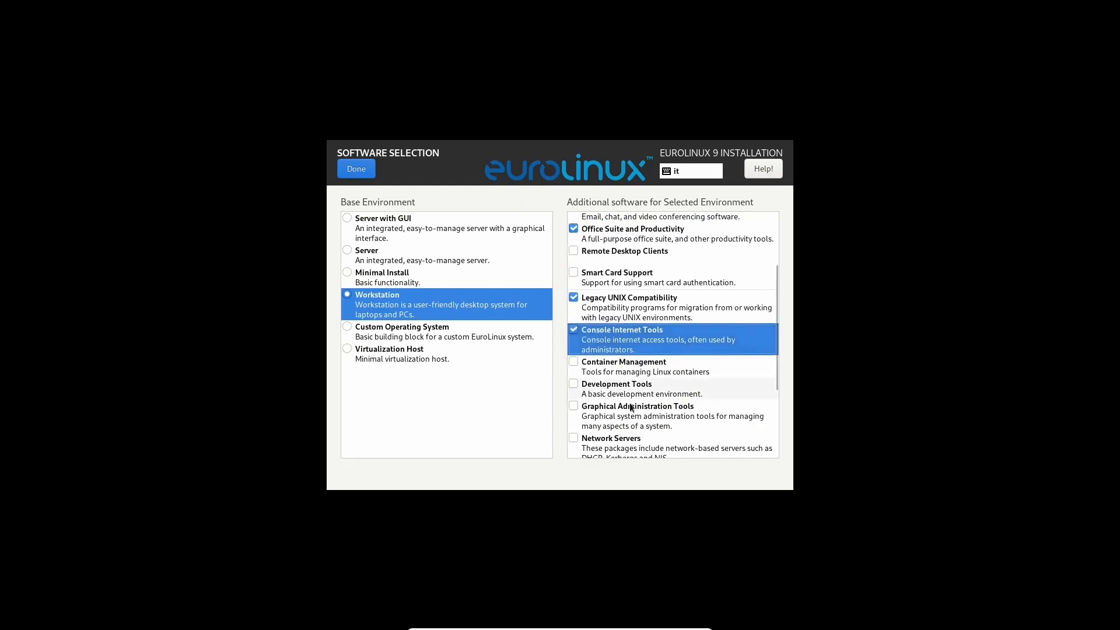
{"action": "left_click", "coordinate": [574, 407]}
Also tick the Security Tools, Network Servers and RPM Development Tools add-ons.
{"action": "scroll", "coordinate": [577, 408], "scroll_direction": "down", "scroll_amount": 3}
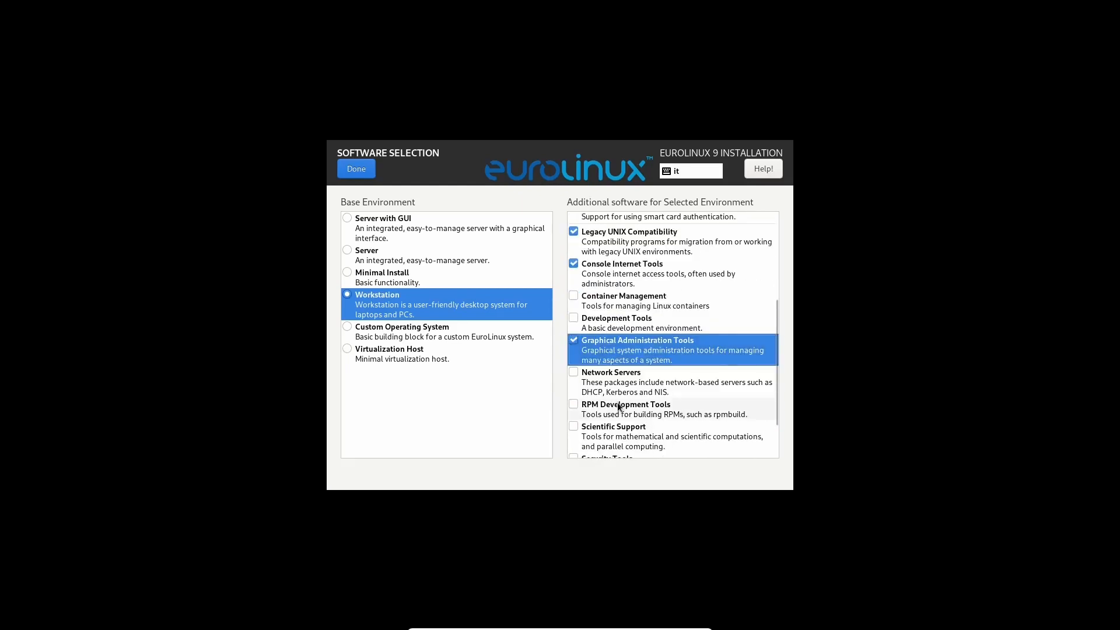
{"action": "scroll", "coordinate": [623, 400], "scroll_direction": "down", "scroll_amount": 1}
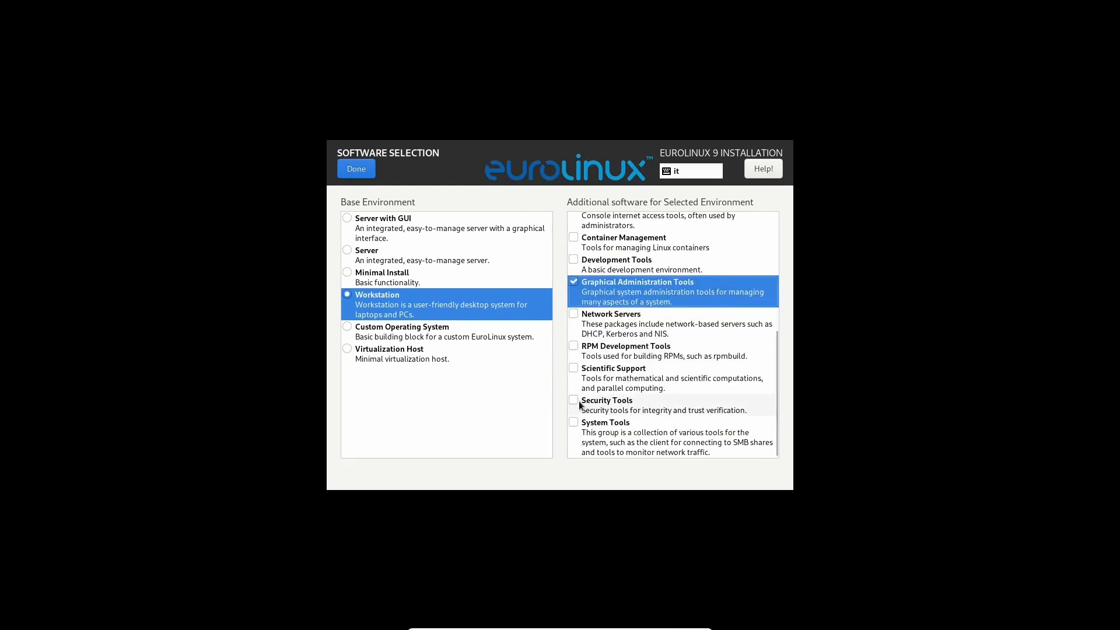
{"action": "left_click", "coordinate": [607, 401]}
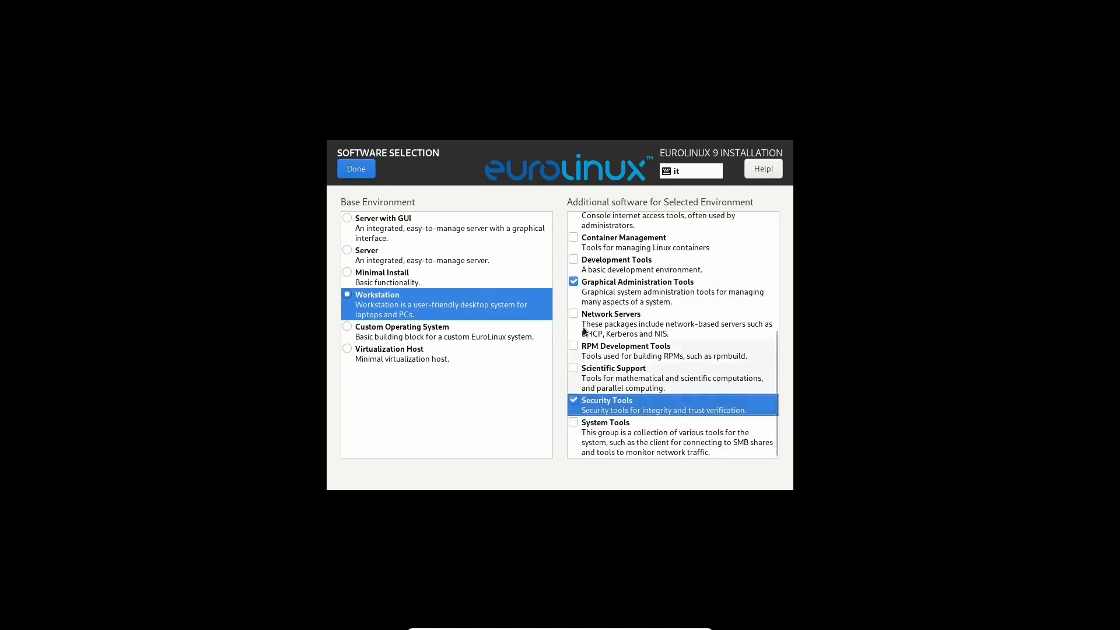
{"action": "left_click", "coordinate": [607, 320]}
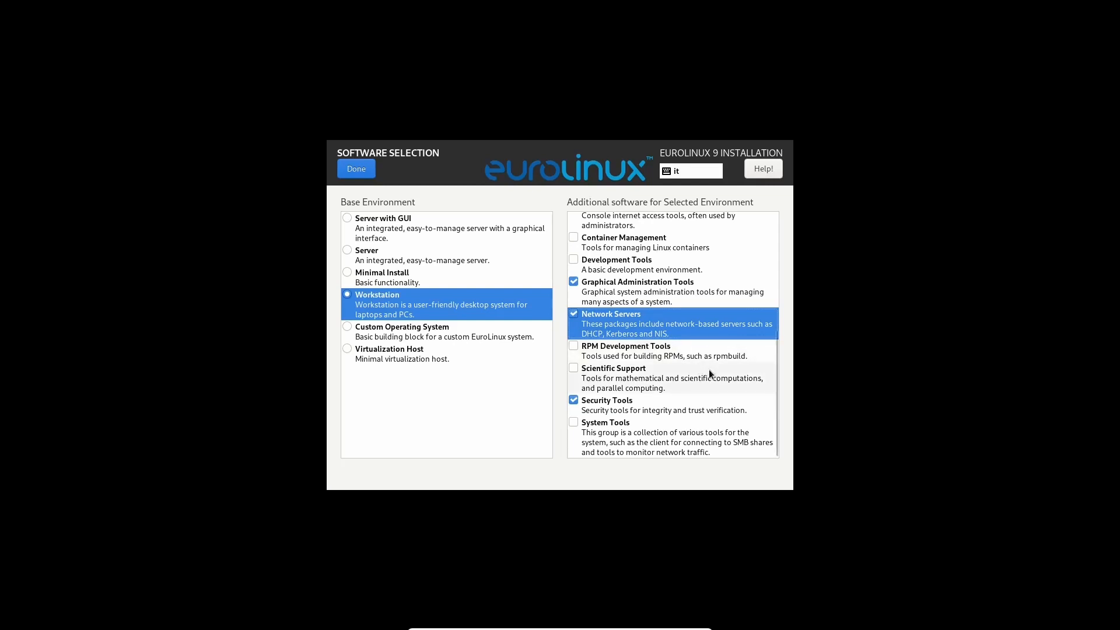
{"action": "left_click", "coordinate": [582, 356]}
{"action": "scroll", "coordinate": [614, 358], "scroll_direction": "up", "scroll_amount": 1}
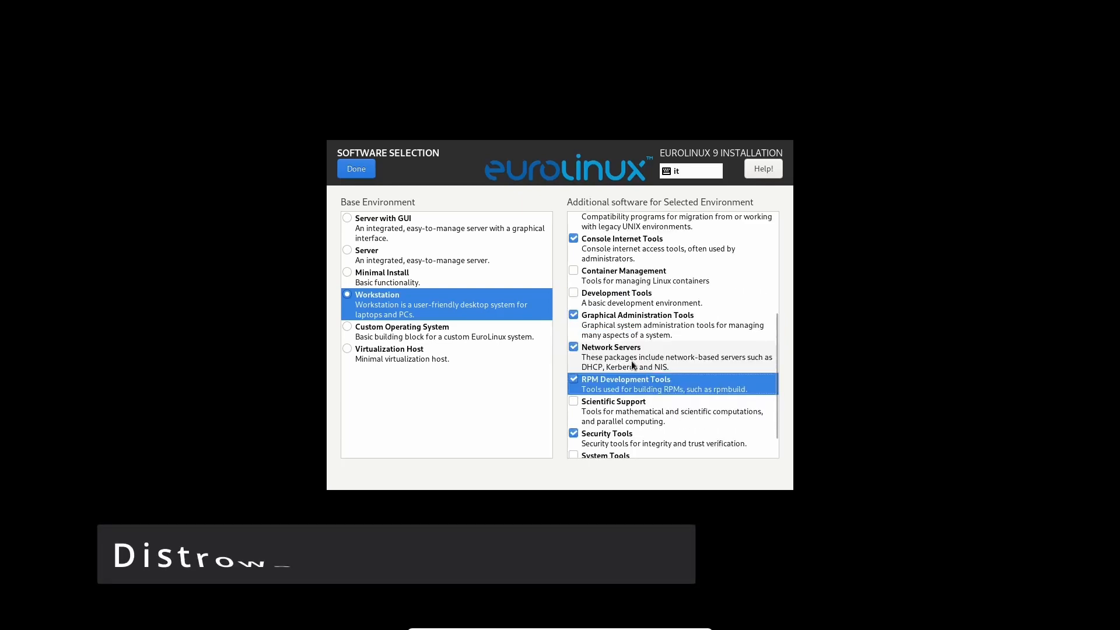
{"action": "scroll", "coordinate": [632, 365], "scroll_direction": "up", "scroll_amount": 3}
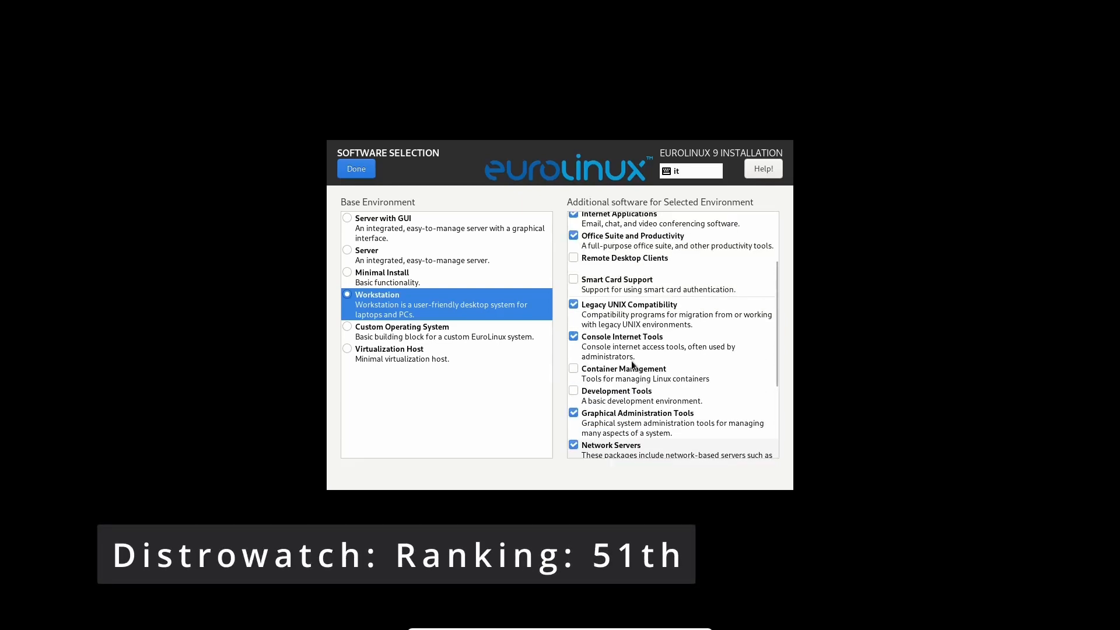
{"action": "scroll", "coordinate": [632, 365], "scroll_direction": "up", "scroll_amount": 1}
{"action": "scroll", "coordinate": [628, 361], "scroll_direction": "up", "scroll_amount": 2}
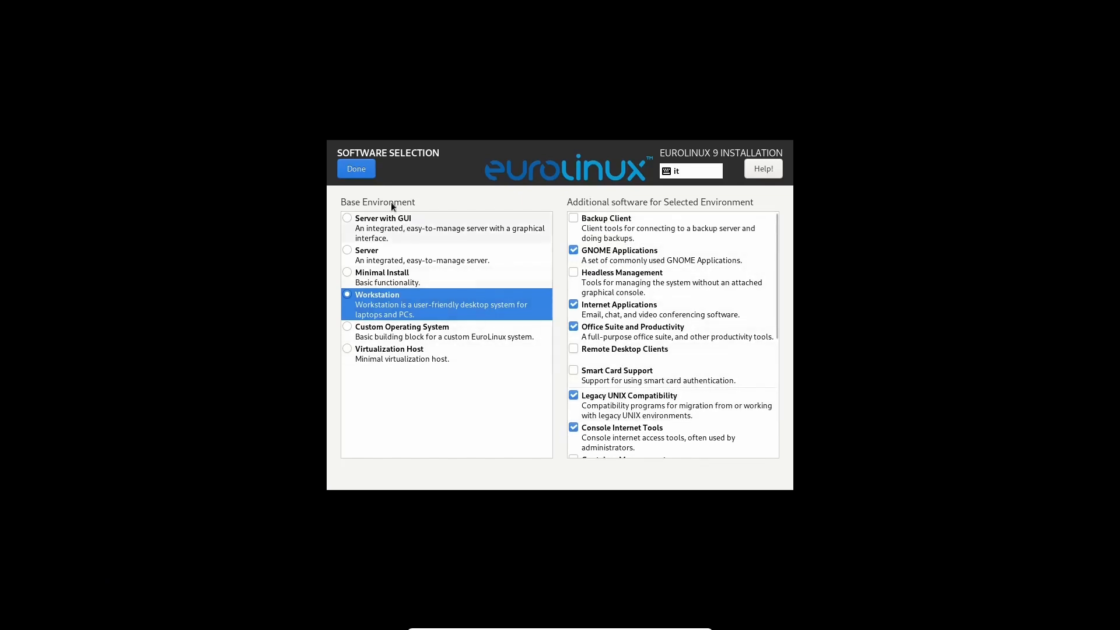
Confirm the software selection and enter a root password in both password fields.
{"action": "left_click", "coordinate": [363, 167]}
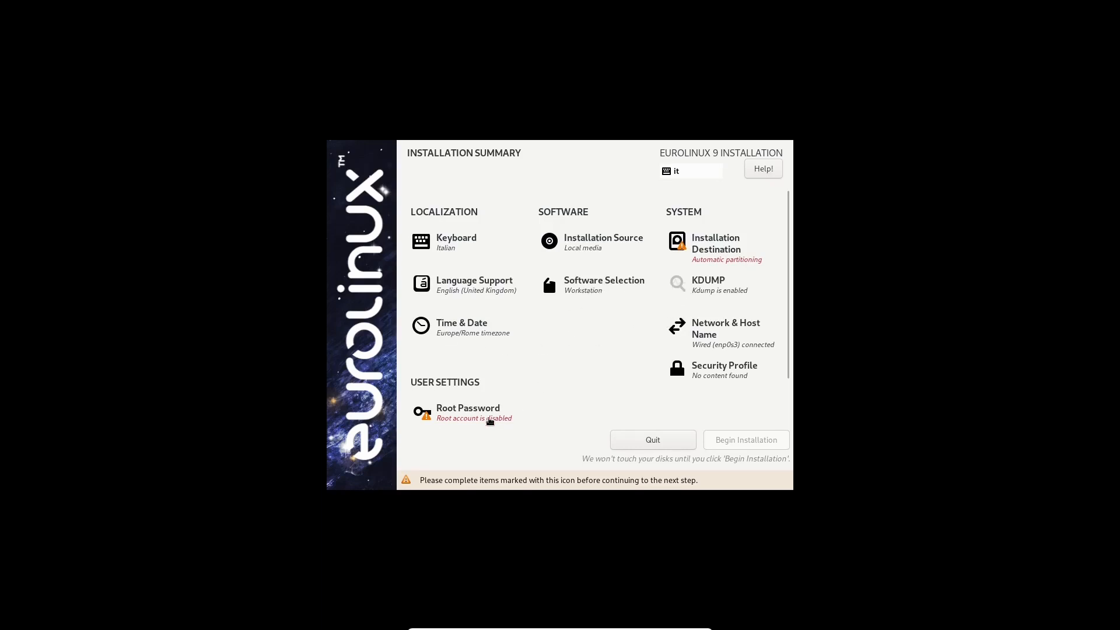
{"action": "left_click", "coordinate": [475, 411]}
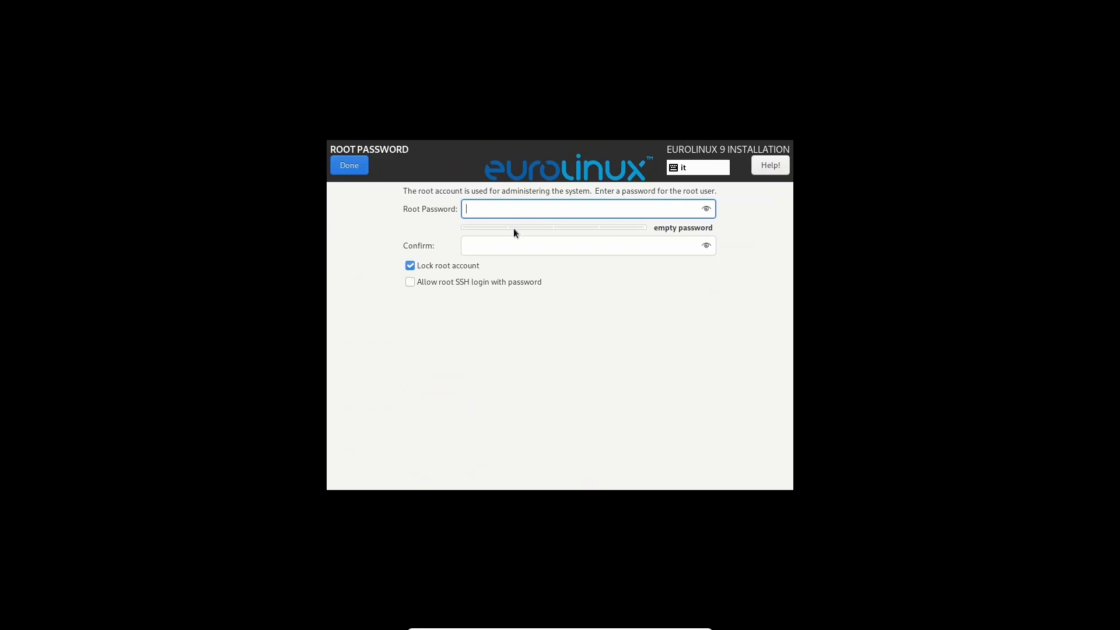
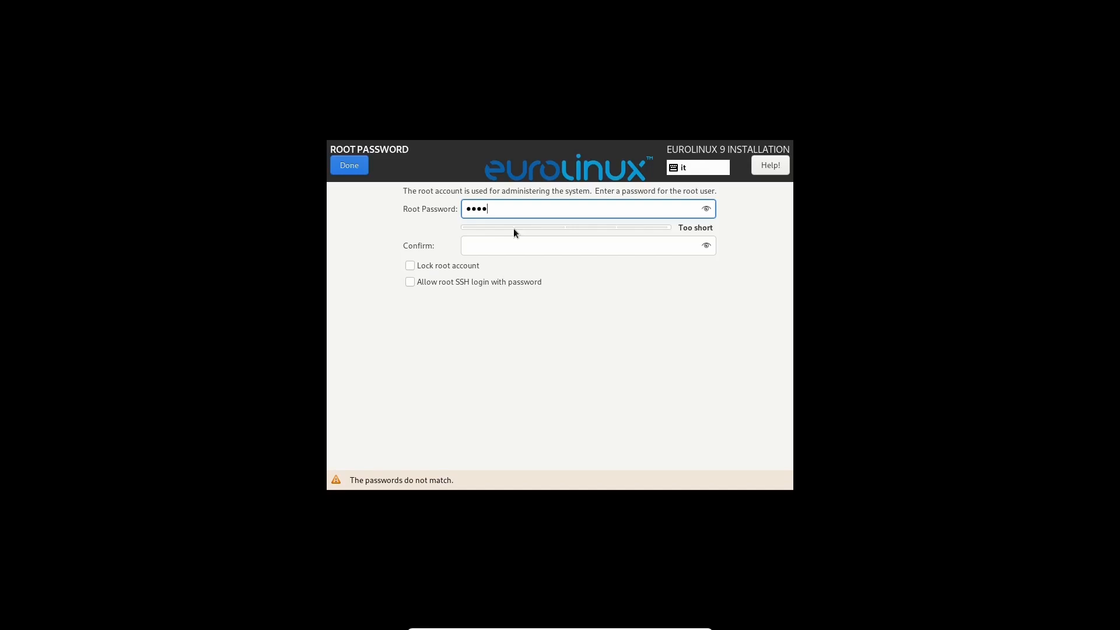
{"action": "left_click", "coordinate": [505, 244]}
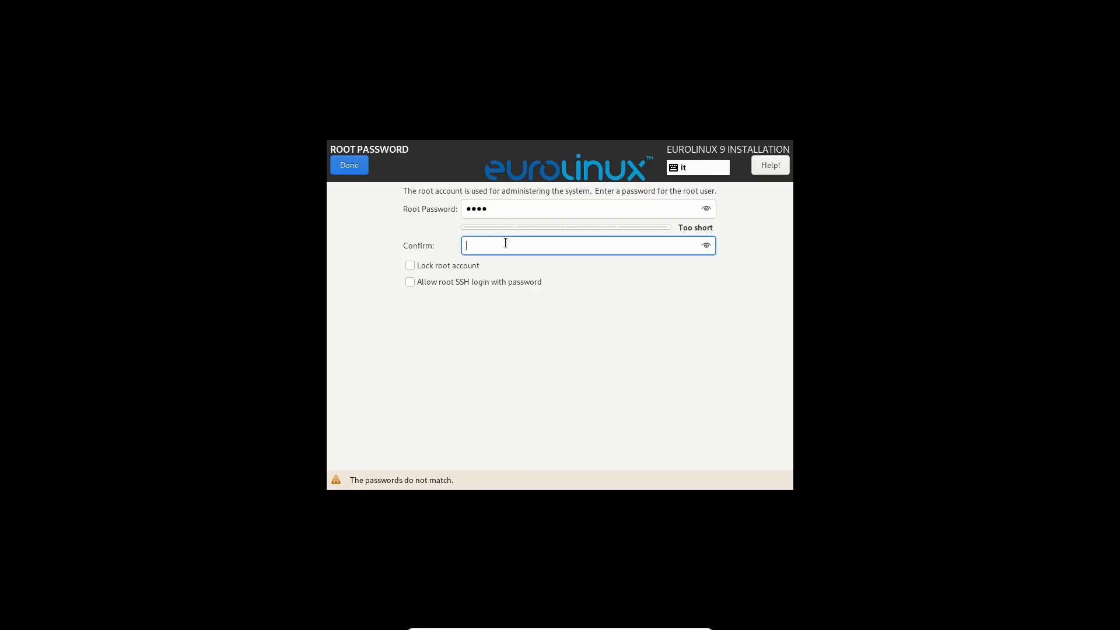
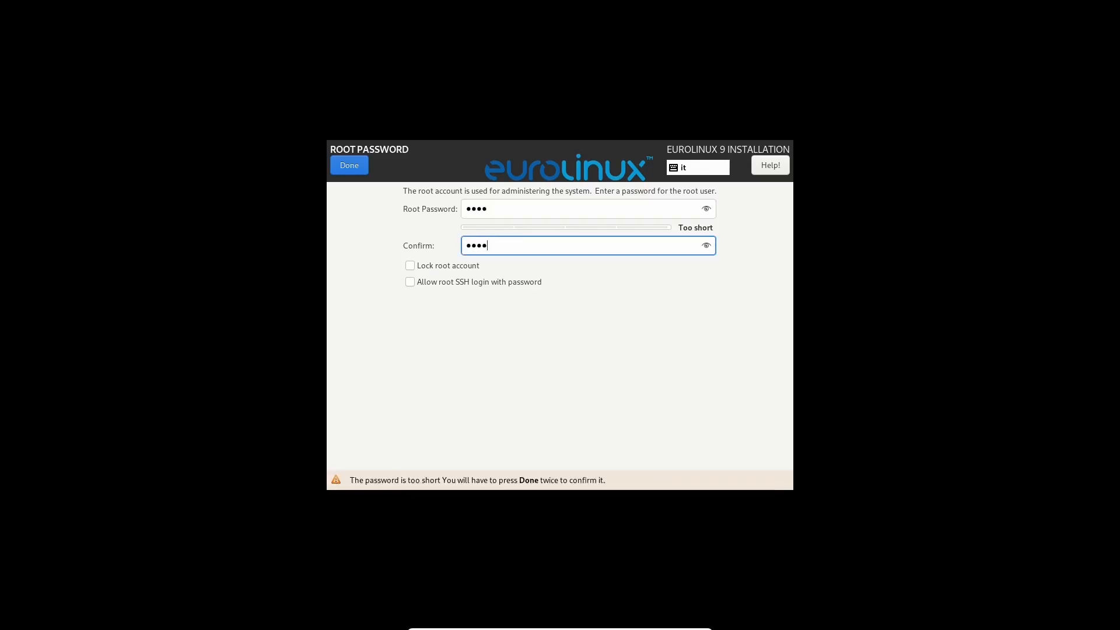
{"action": "left_click", "coordinate": [346, 168]}
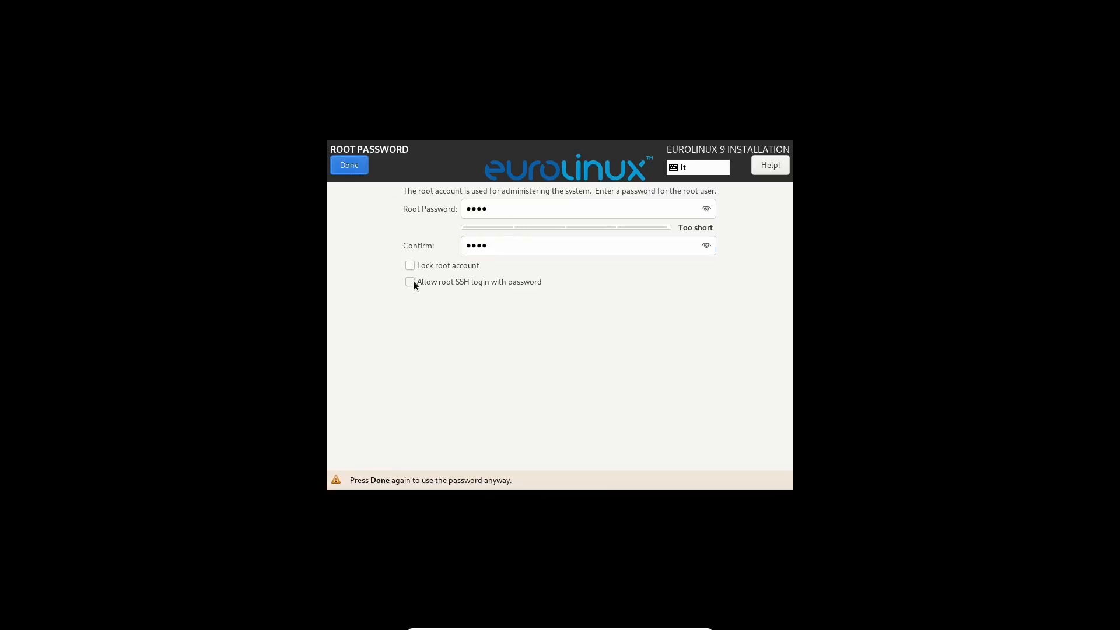
Re-enter the root password and its confirmation, accepting the weak-password warning.
{"action": "left_click", "coordinate": [493, 208]}
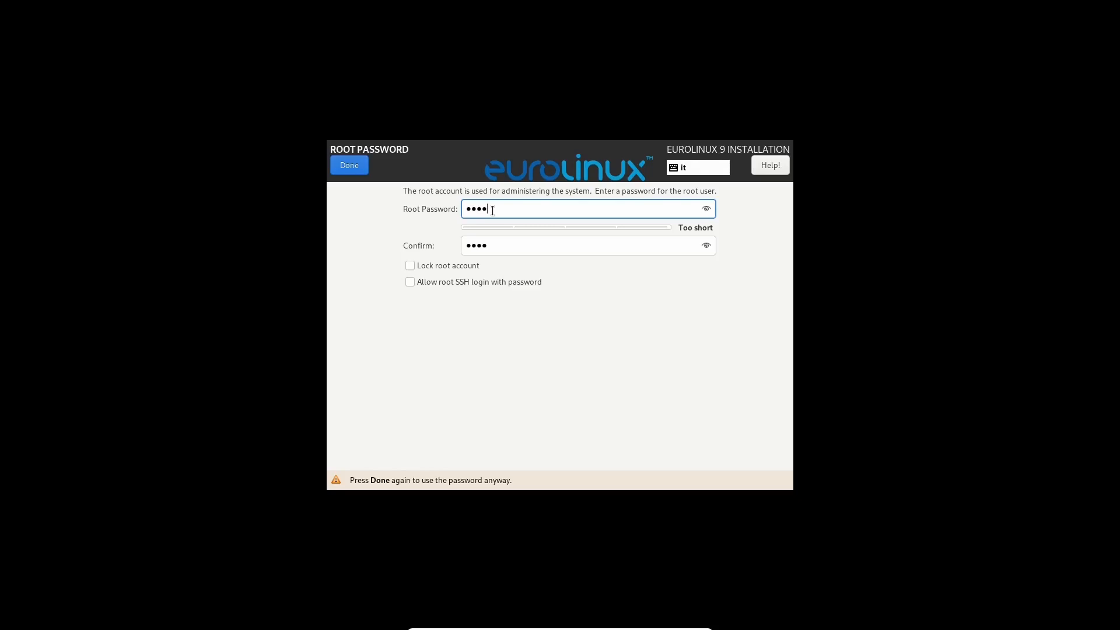
{"action": "type", "text": "a"}
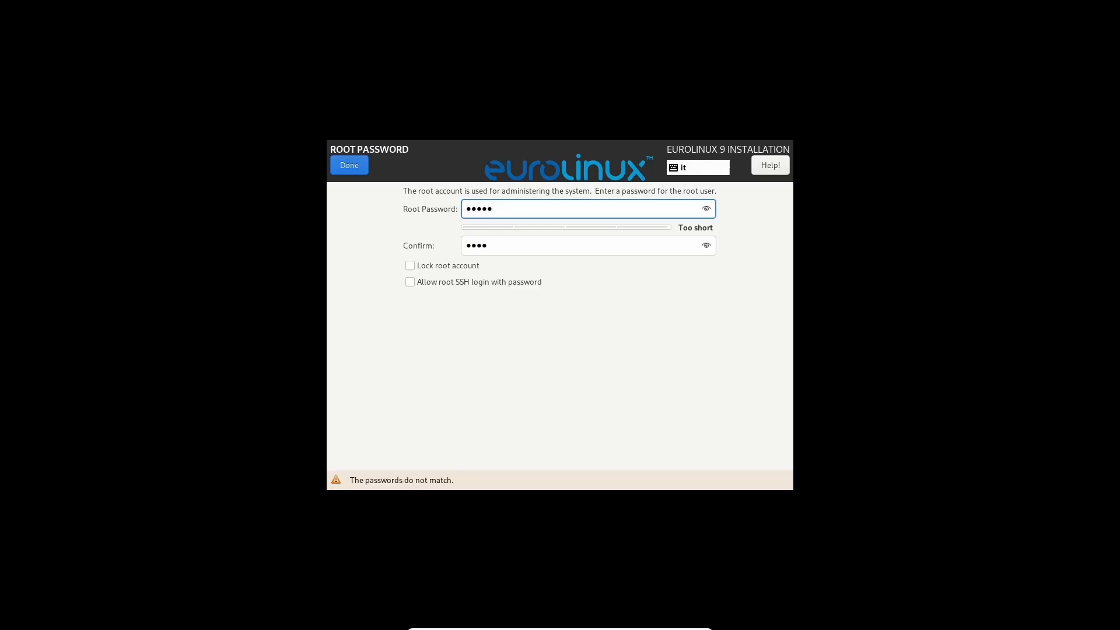
{"action": "type", "text": "aa"}
{"action": "left_click", "coordinate": [488, 245]}
{"action": "type", "text": "•••••••"}
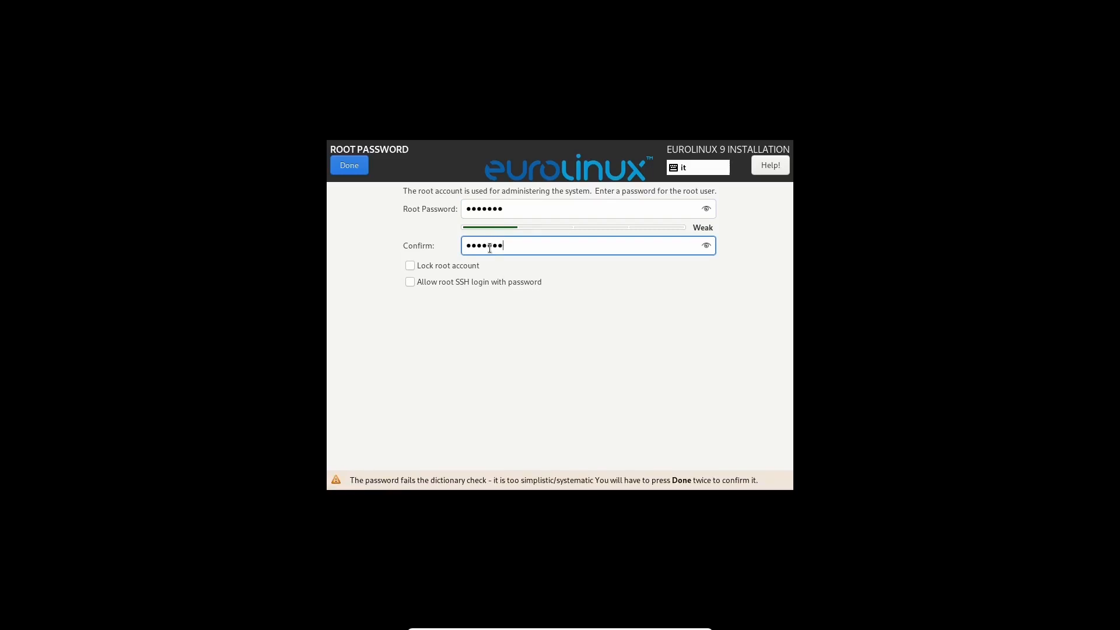
{"action": "left_click", "coordinate": [347, 171]}
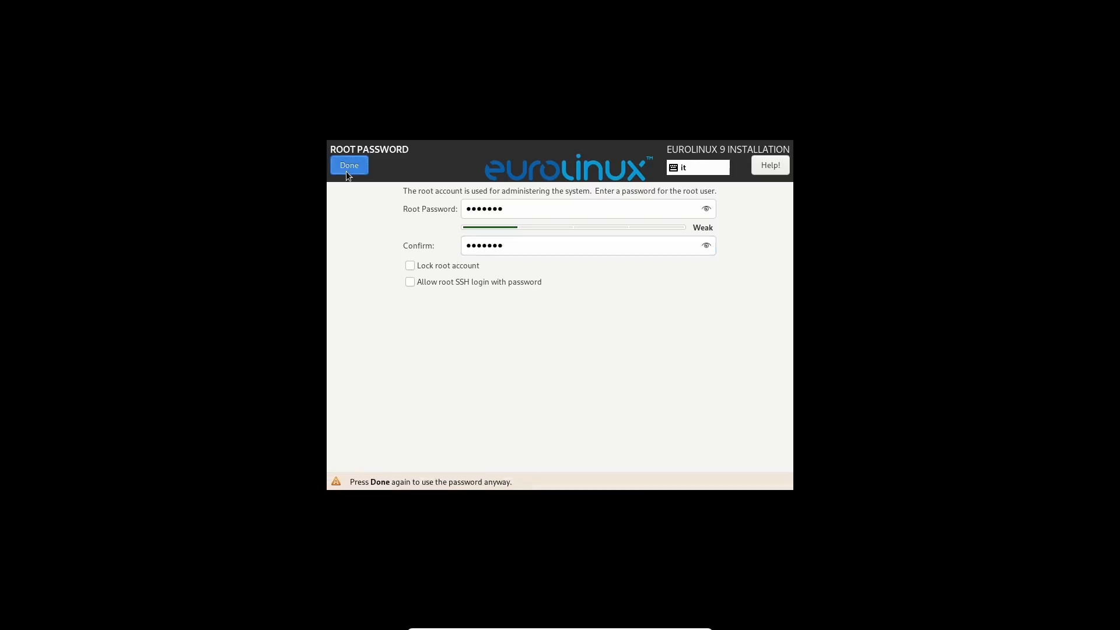
{"action": "left_click", "coordinate": [347, 169]}
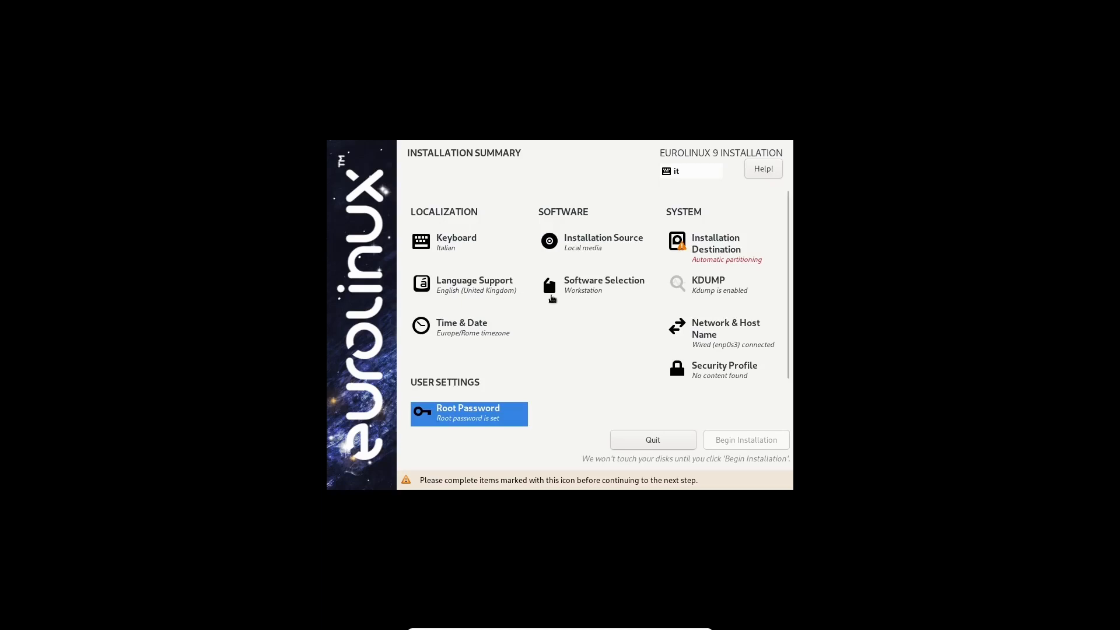
Reopen Root Password and confirm it again, accepting the weak password.
{"action": "scroll", "coordinate": [573, 286], "scroll_direction": "down", "scroll_amount": 2}
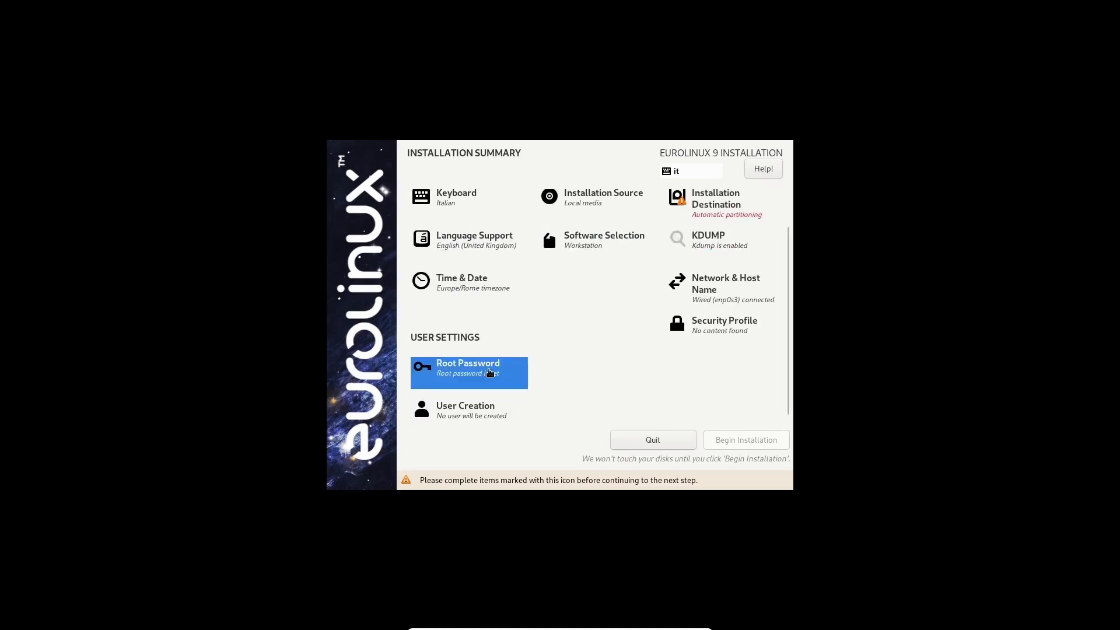
{"action": "left_click", "coordinate": [493, 364]}
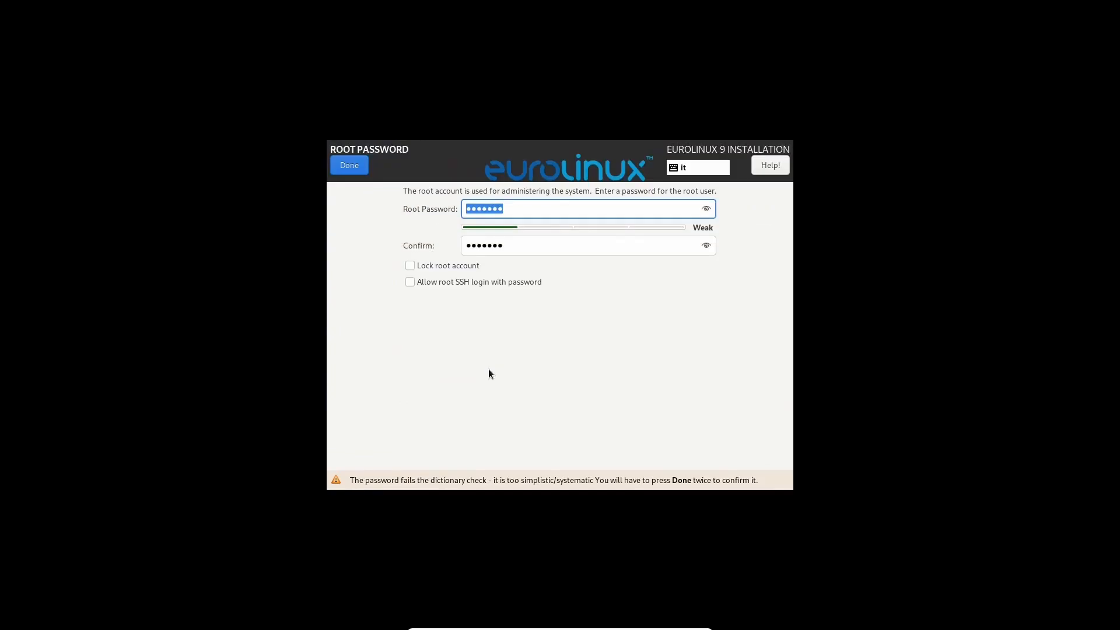
{"action": "left_click", "coordinate": [348, 166]}
{"action": "left_click", "coordinate": [348, 166]}
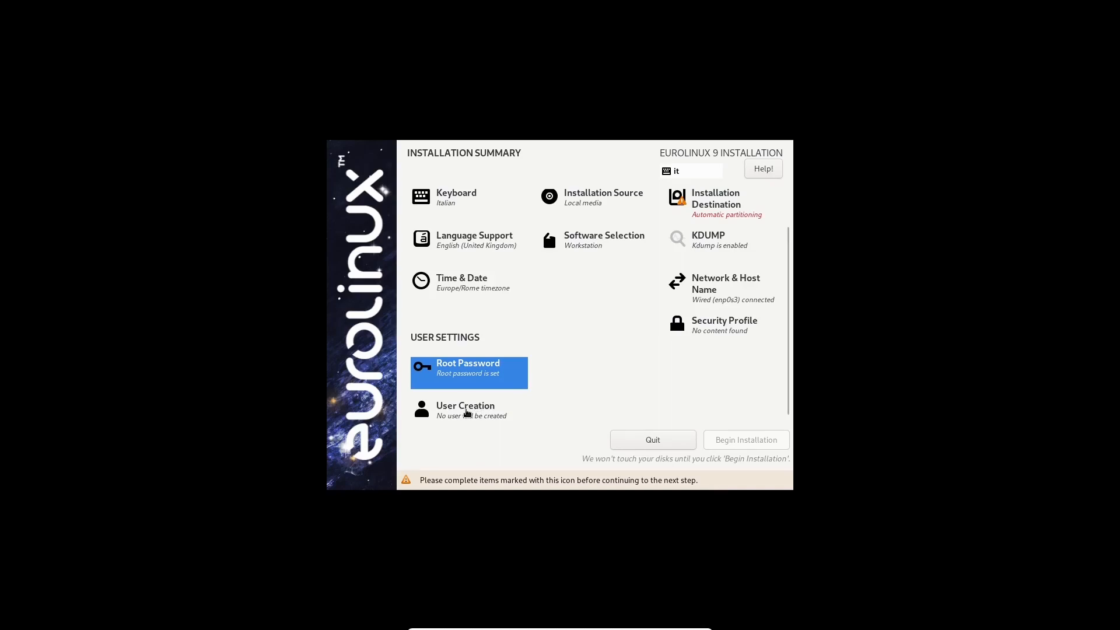
In User Creation, enter the user's name, a password, and its confirmation.
{"action": "left_click", "coordinate": [466, 413]}
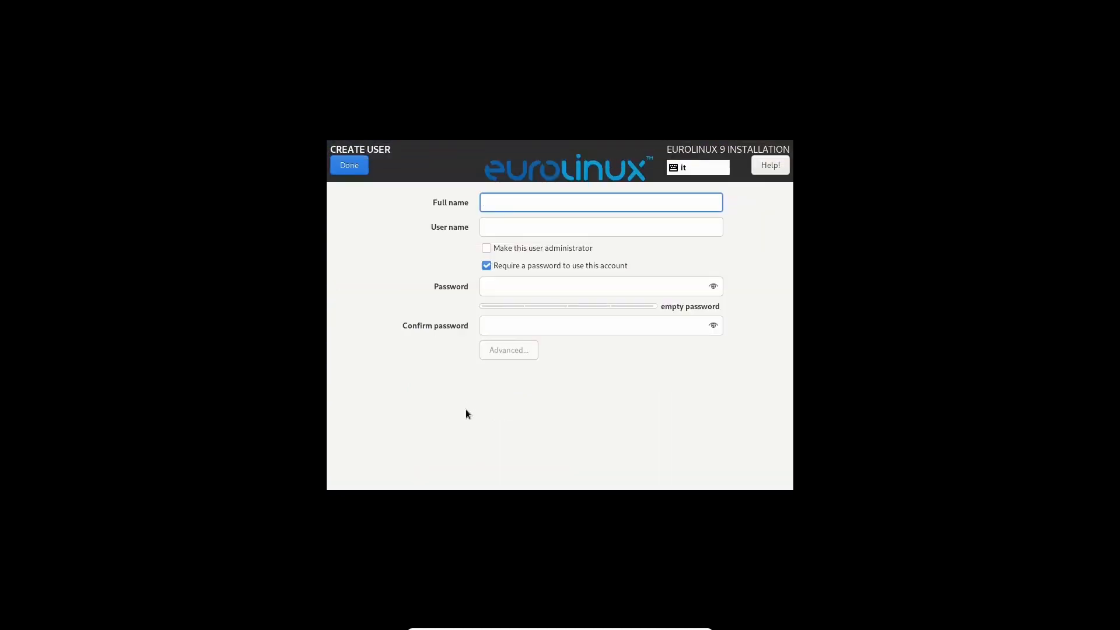
{"action": "type", "text": "ciao"}
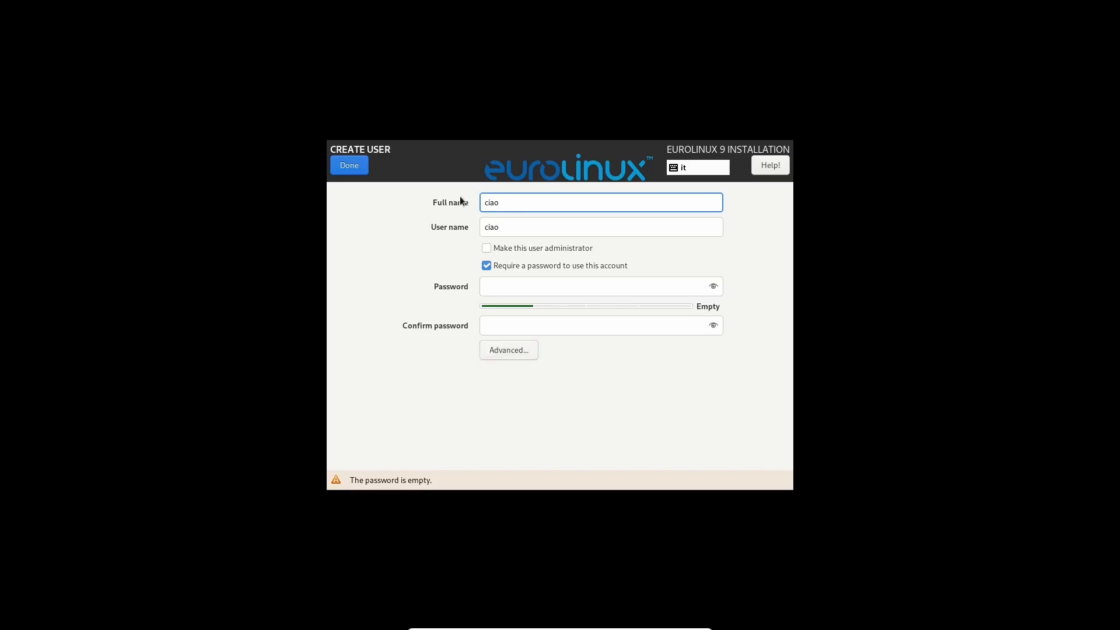
{"action": "key", "text": "BackSpace"}
{"action": "key", "text": "BackSpace"}
{"action": "key", "text": "BackSpace"}
{"action": "key", "text": "BackSpace"}
{"action": "type", "text": "maui"}
{"action": "left_click", "coordinate": [522, 288]}
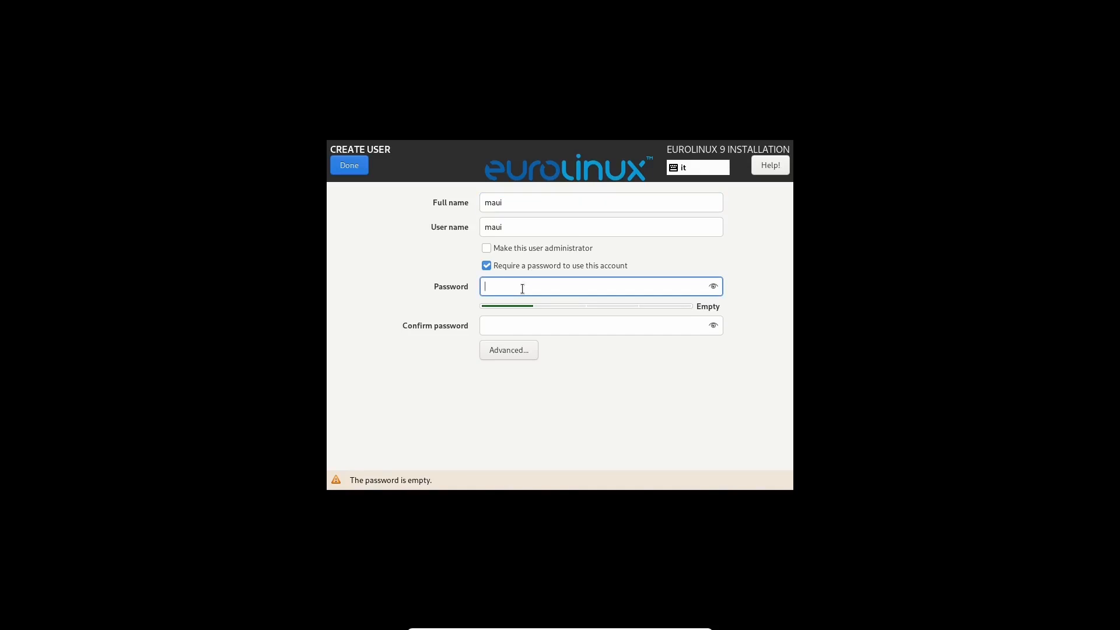
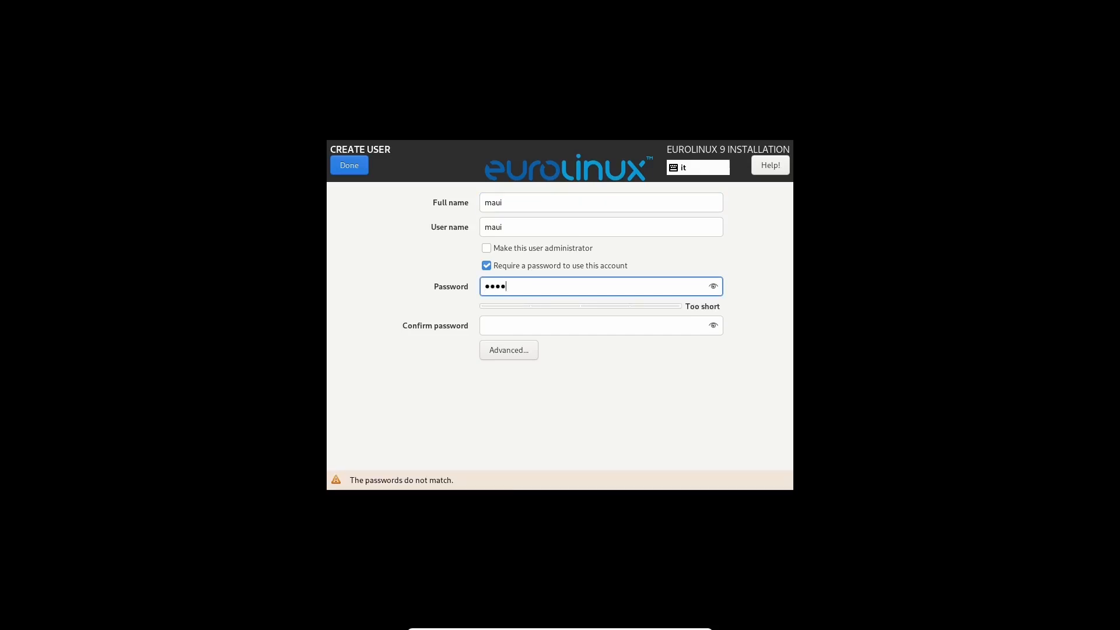
{"action": "left_click", "coordinate": [514, 332]}
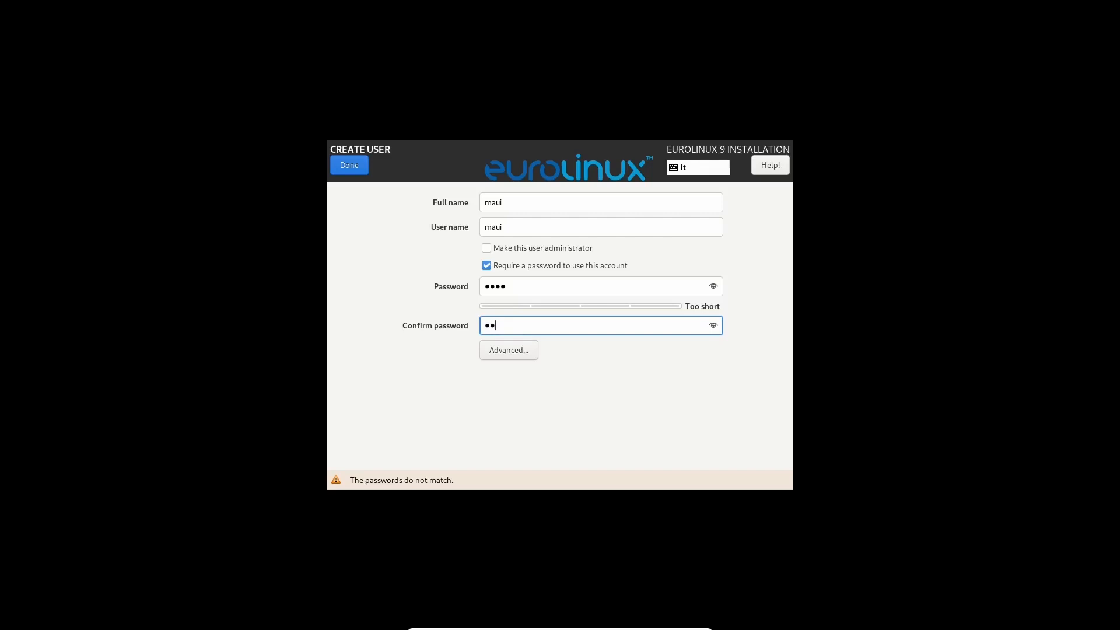
Correct the mismatched confirmation password and save the user, accepting the short password.
{"action": "left_click", "coordinate": [341, 166]}
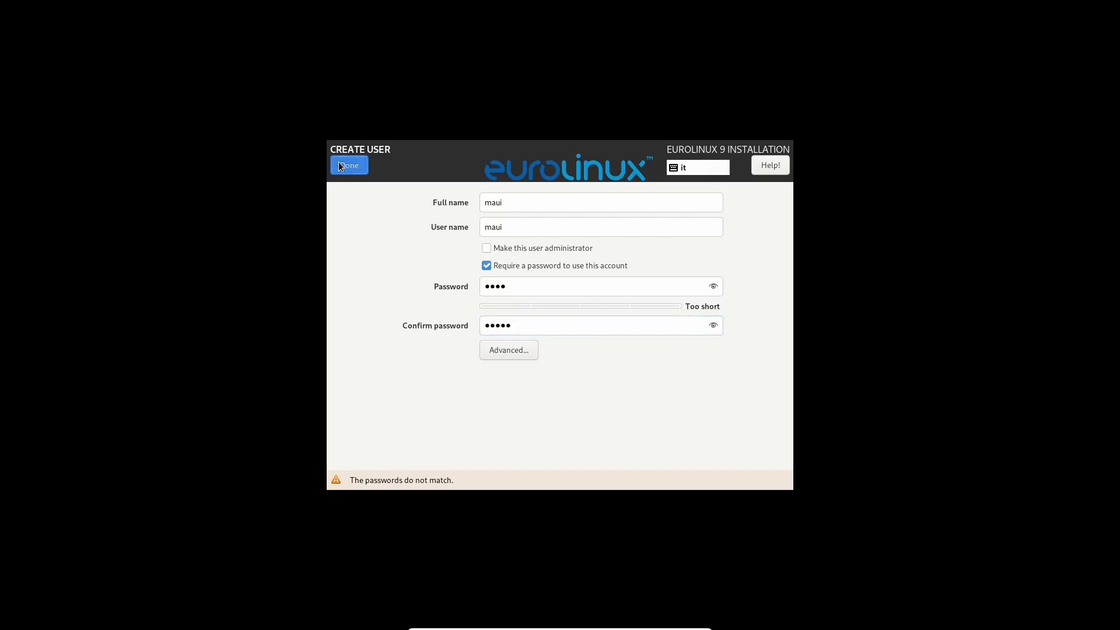
{"action": "left_click", "coordinate": [339, 163]}
{"action": "left_click", "coordinate": [339, 163]}
{"action": "left_click", "coordinate": [339, 163]}
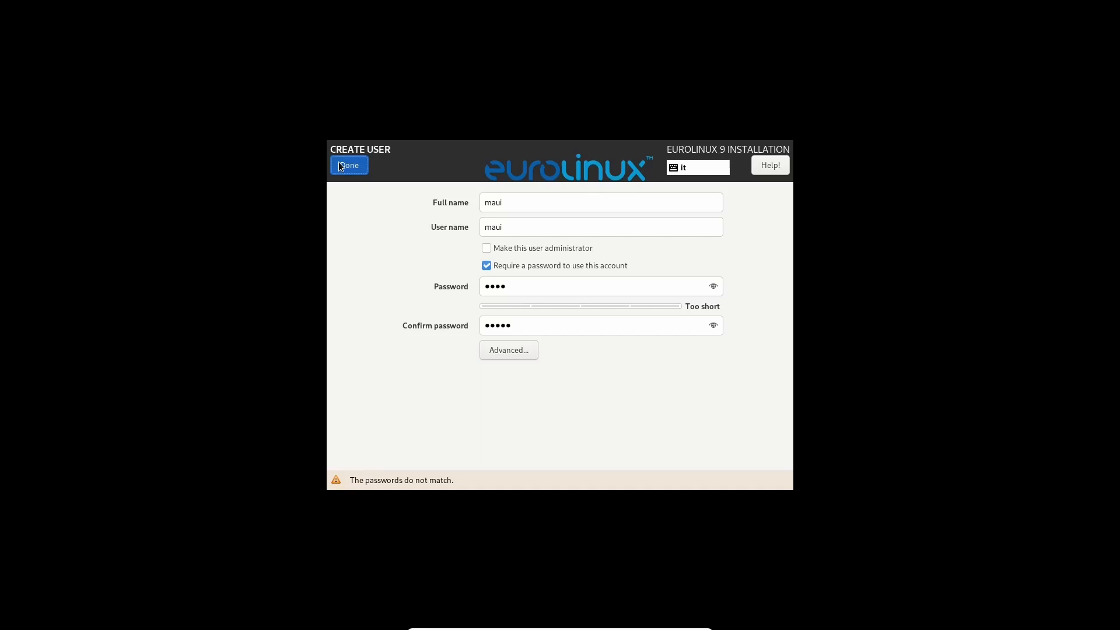
{"action": "left_click", "coordinate": [527, 334]}
{"action": "key", "text": "BackSpace"}
{"action": "key", "text": "BackSpace"}
{"action": "key", "text": "BackSpace"}
{"action": "key", "text": "BackSpace"}
{"action": "key", "text": "BackSpace"}
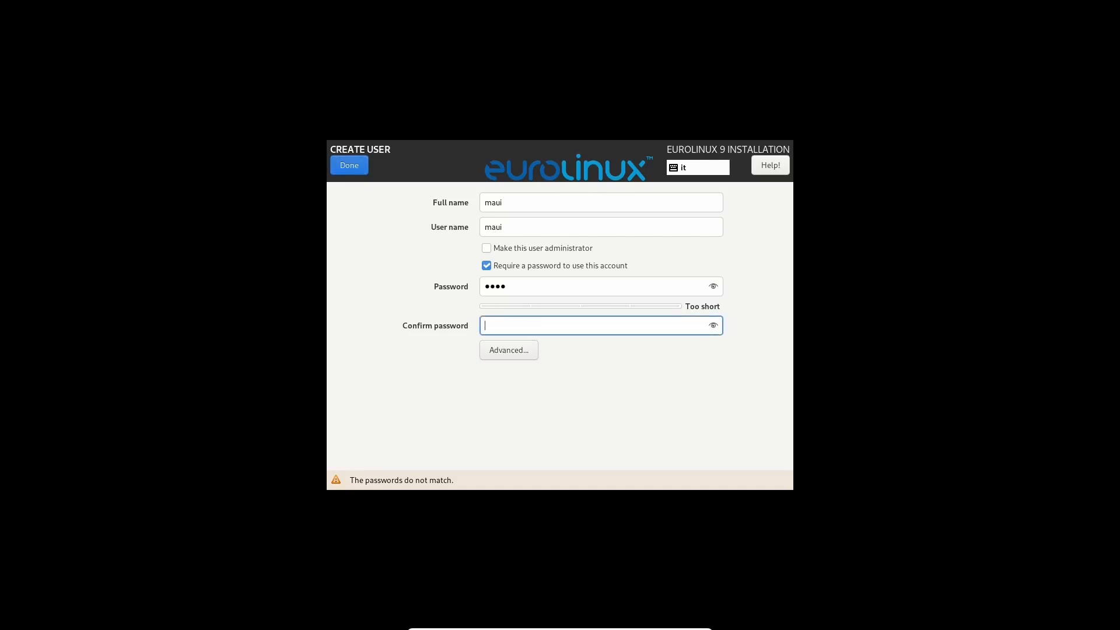
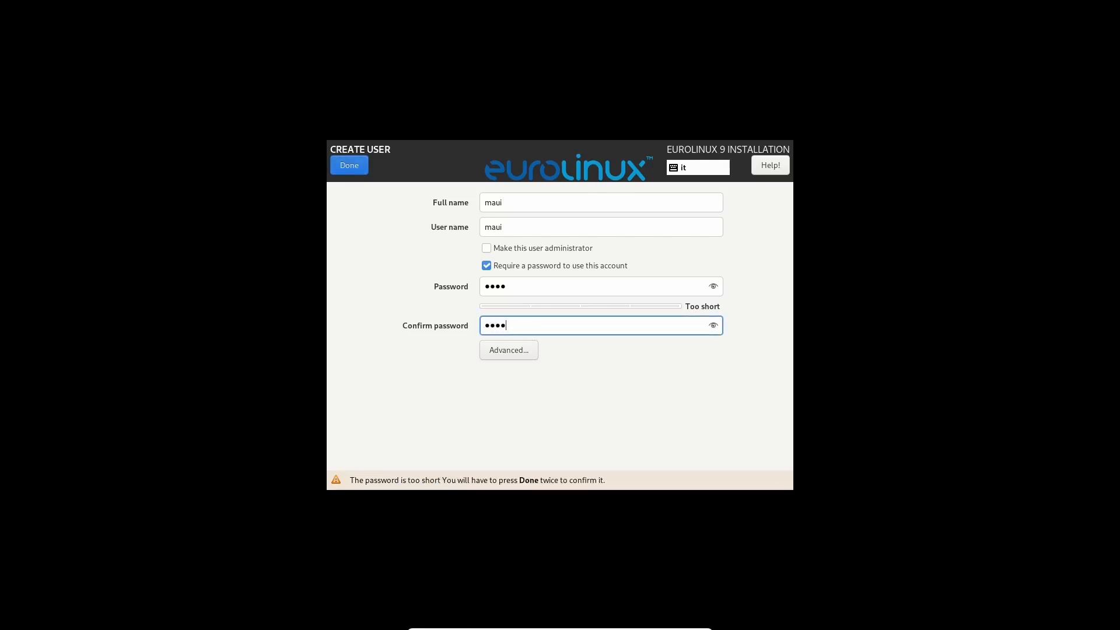
{"action": "left_click", "coordinate": [343, 161]}
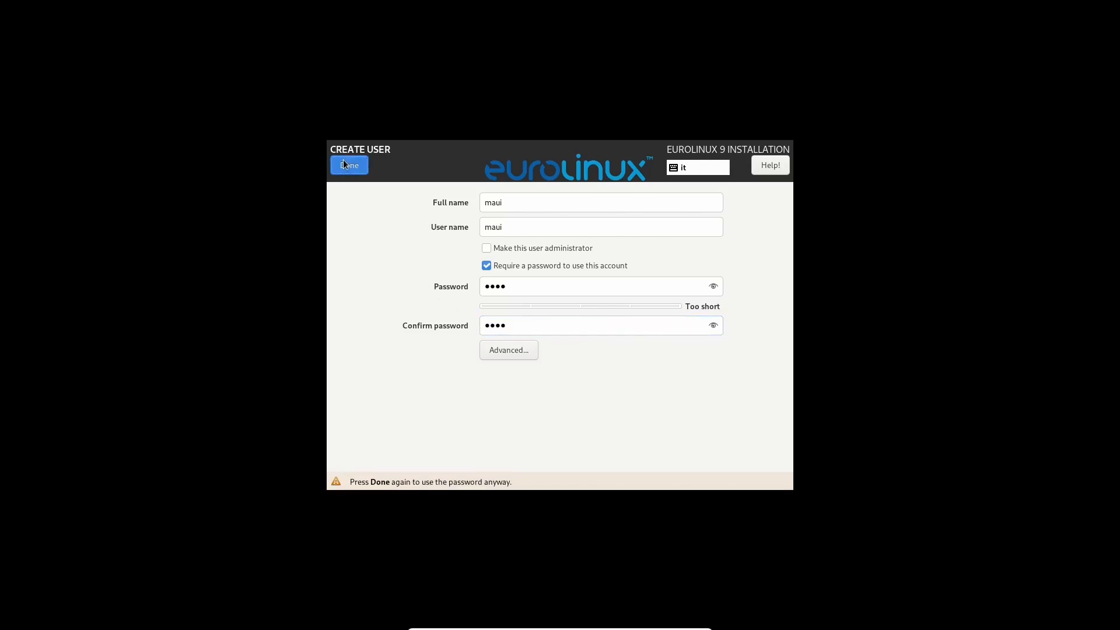
{"action": "left_click", "coordinate": [343, 161]}
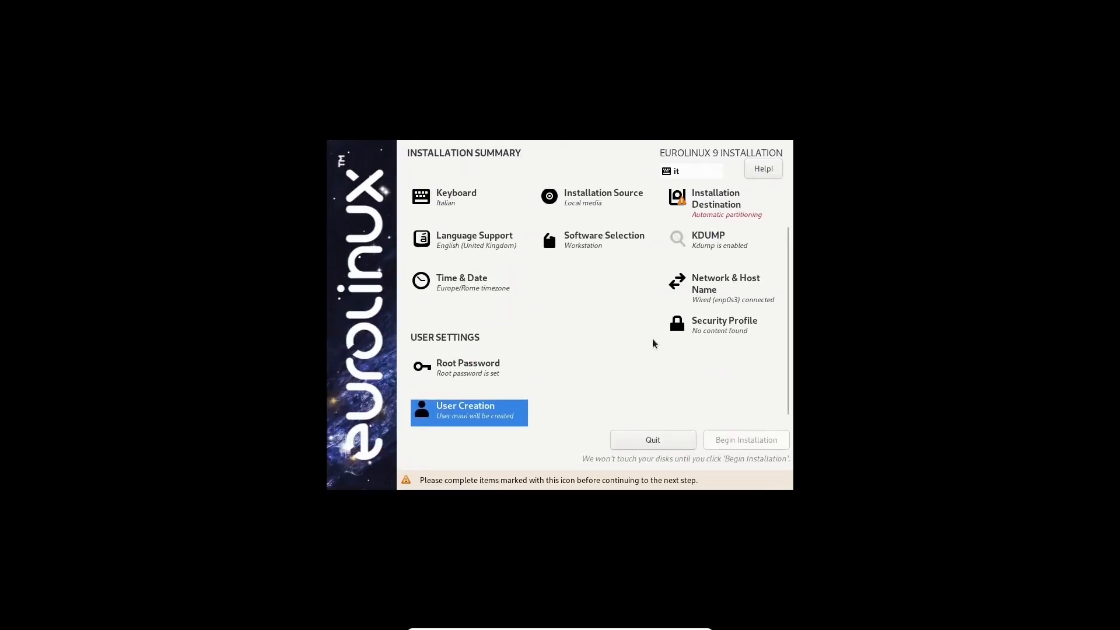
Close Security Profile unchanged, then visit Installation Destination and return to the summary.
{"action": "left_click", "coordinate": [740, 334]}
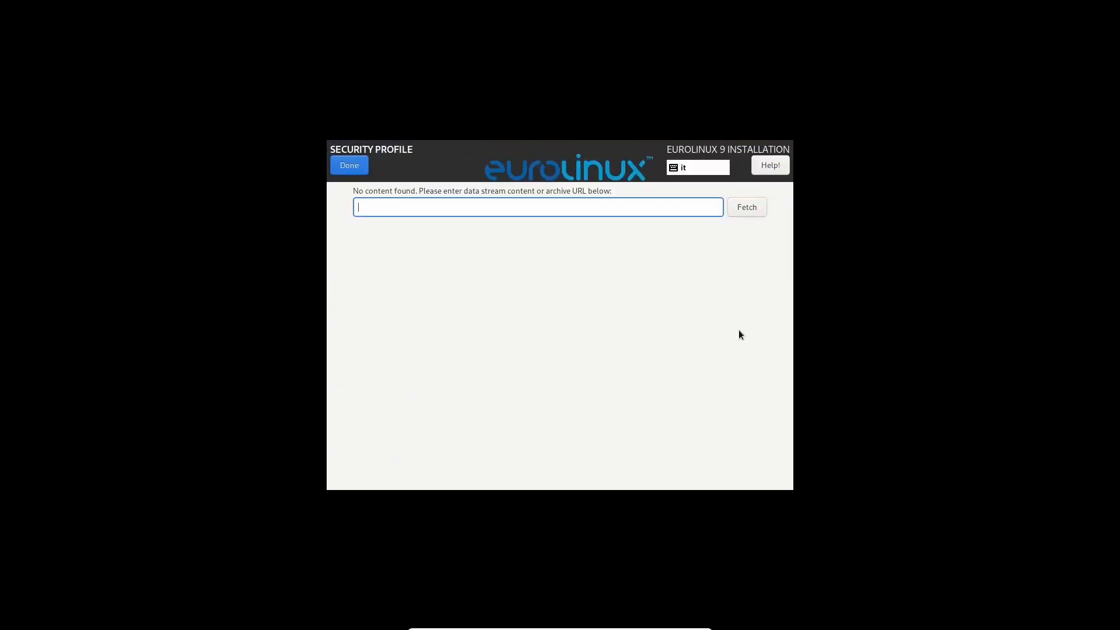
{"action": "left_click", "coordinate": [357, 168]}
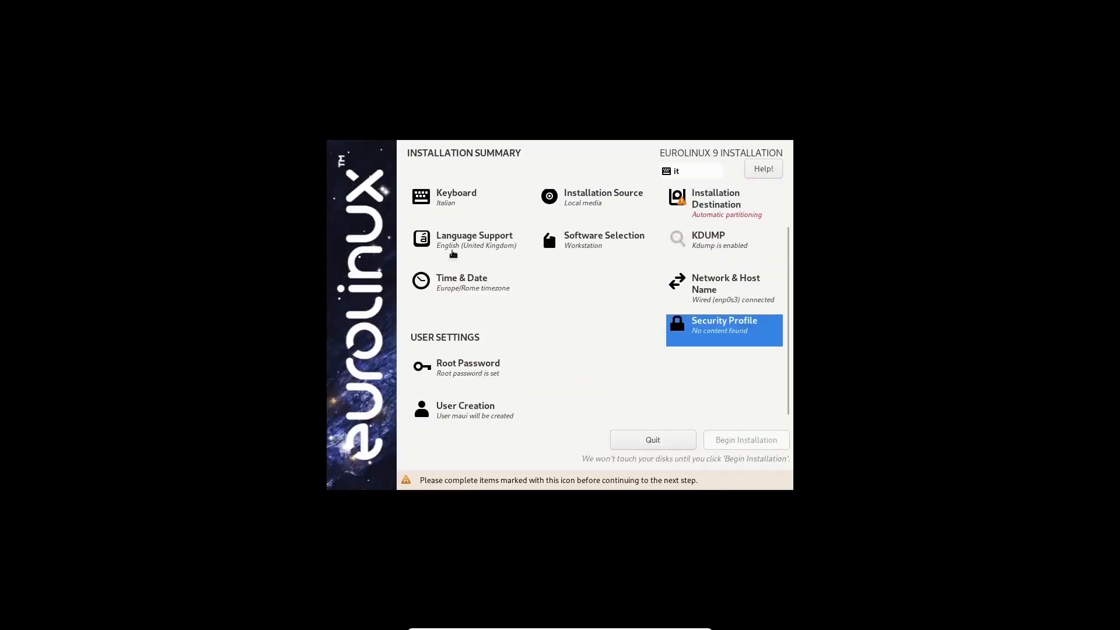
{"action": "scroll", "coordinate": [687, 412], "scroll_direction": "up", "scroll_amount": 1}
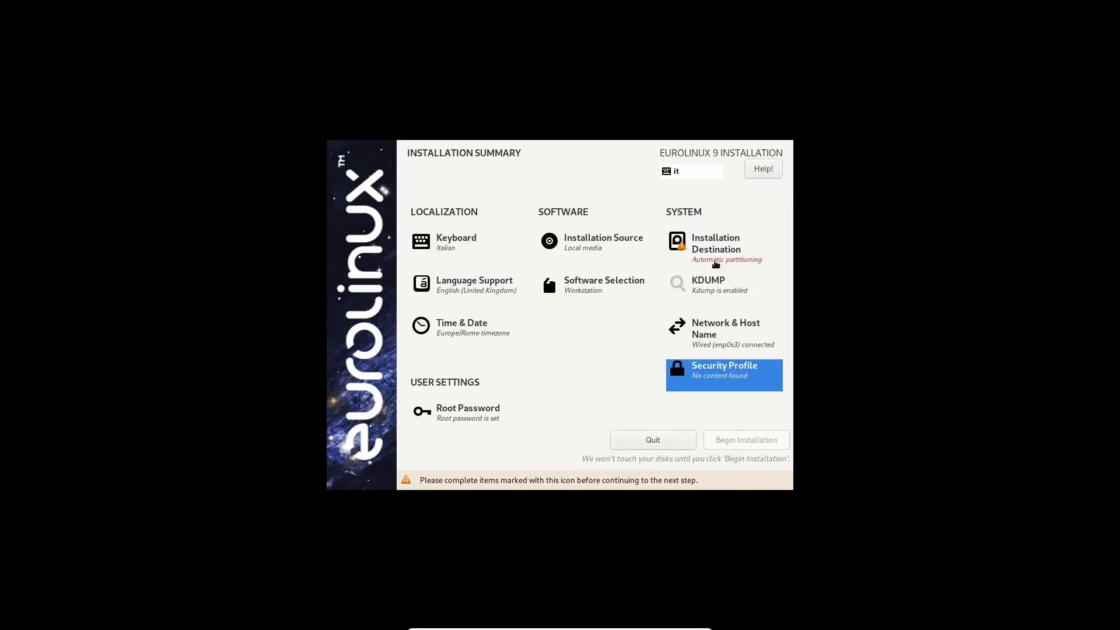
{"action": "left_click", "coordinate": [703, 241]}
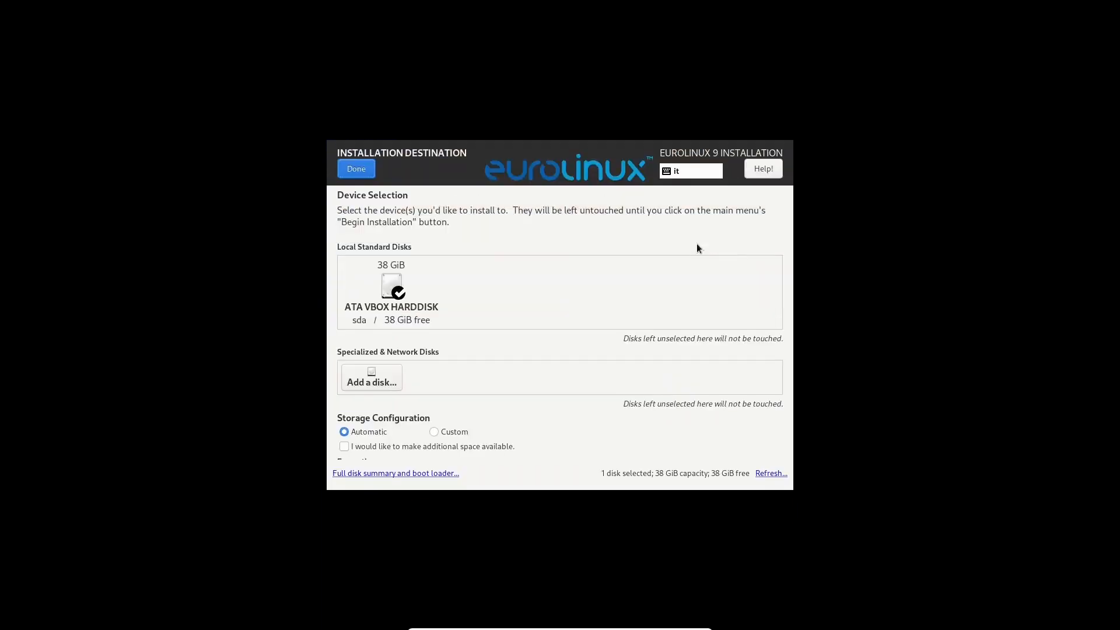
{"action": "left_click", "coordinate": [389, 289]}
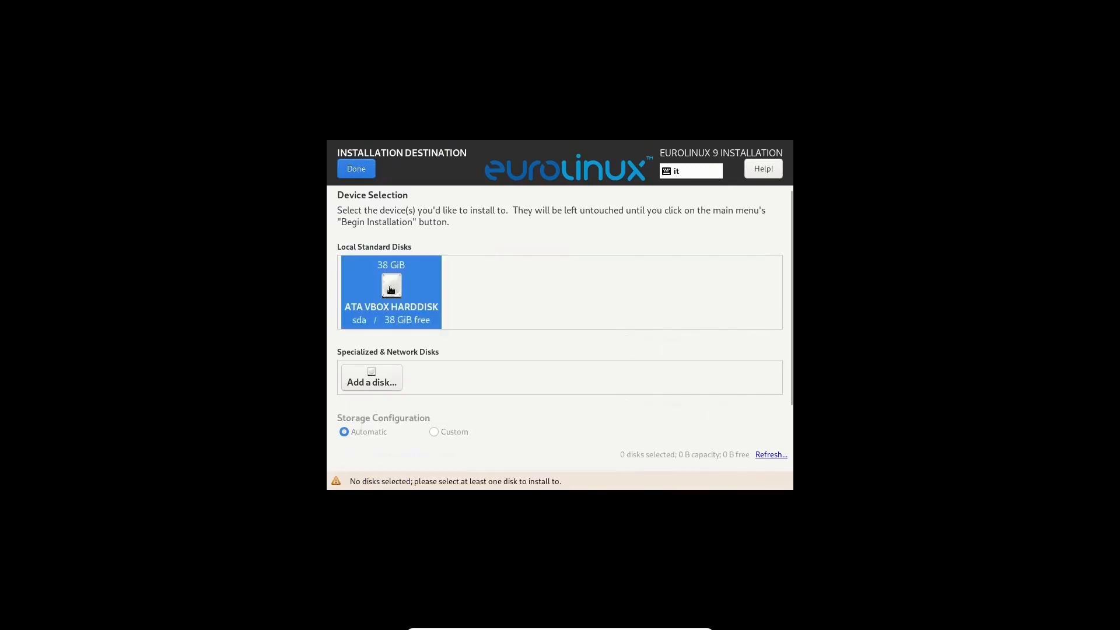
{"action": "left_click", "coordinate": [358, 169]}
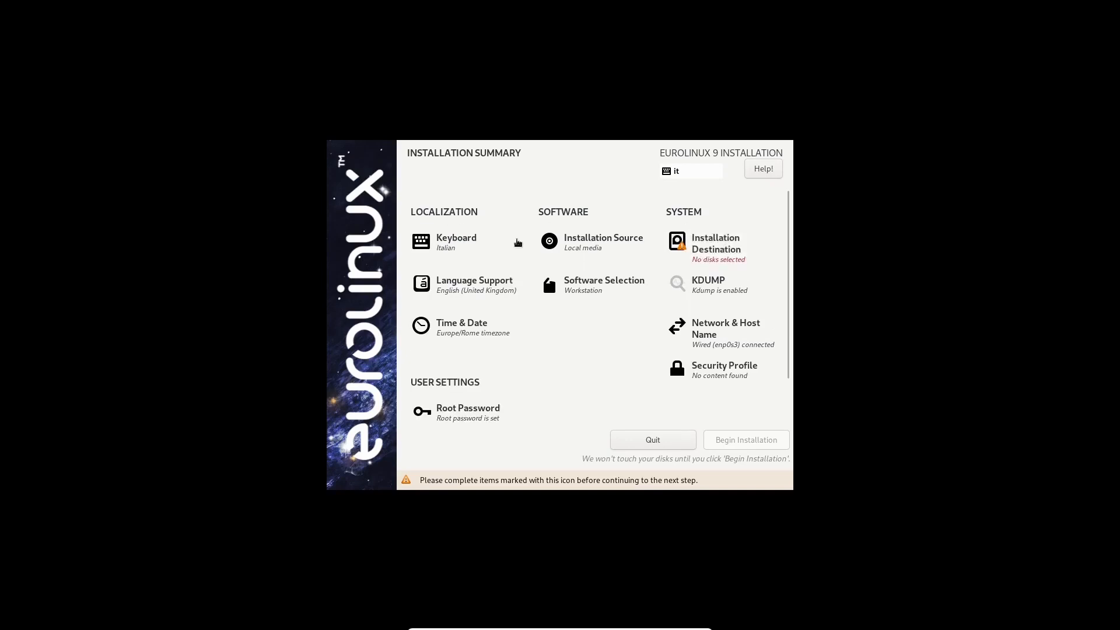
Select the 38 GiB VBOX hard disk with automatic partitioning and begin installation.
{"action": "left_click", "coordinate": [709, 247]}
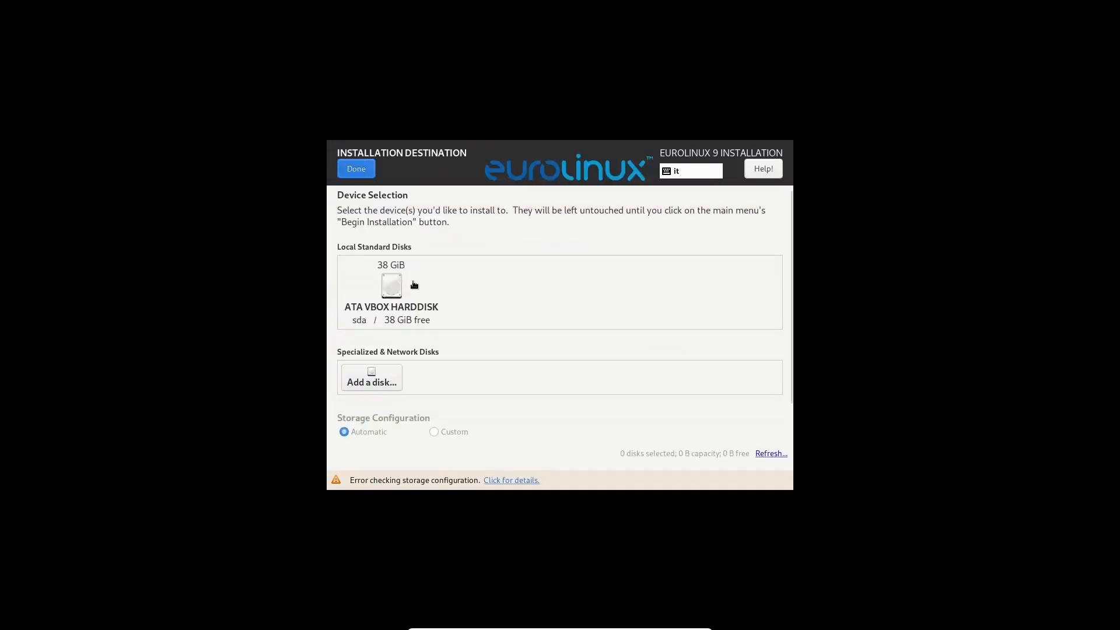
{"action": "left_click", "coordinate": [397, 289]}
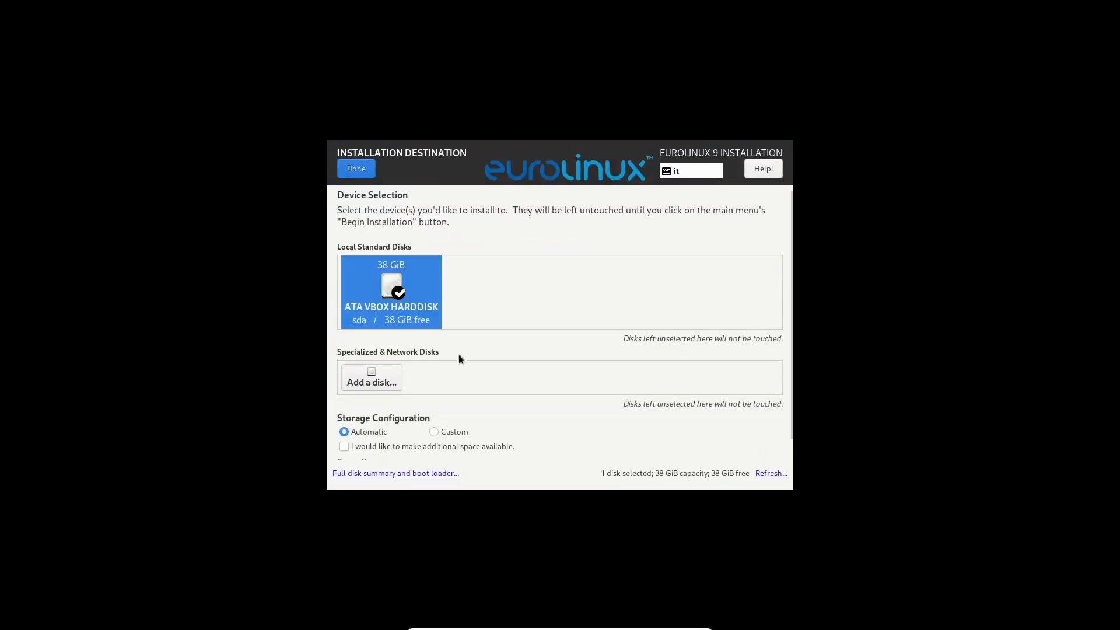
{"action": "scroll", "coordinate": [488, 385], "scroll_direction": "down", "scroll_amount": 1}
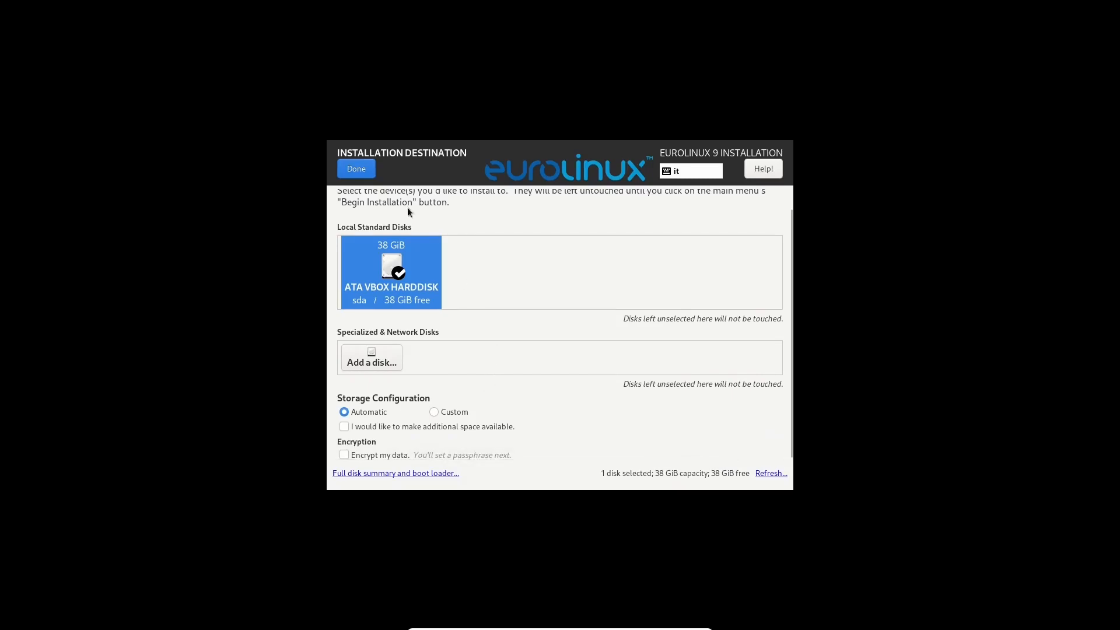
{"action": "left_click", "coordinate": [366, 169]}
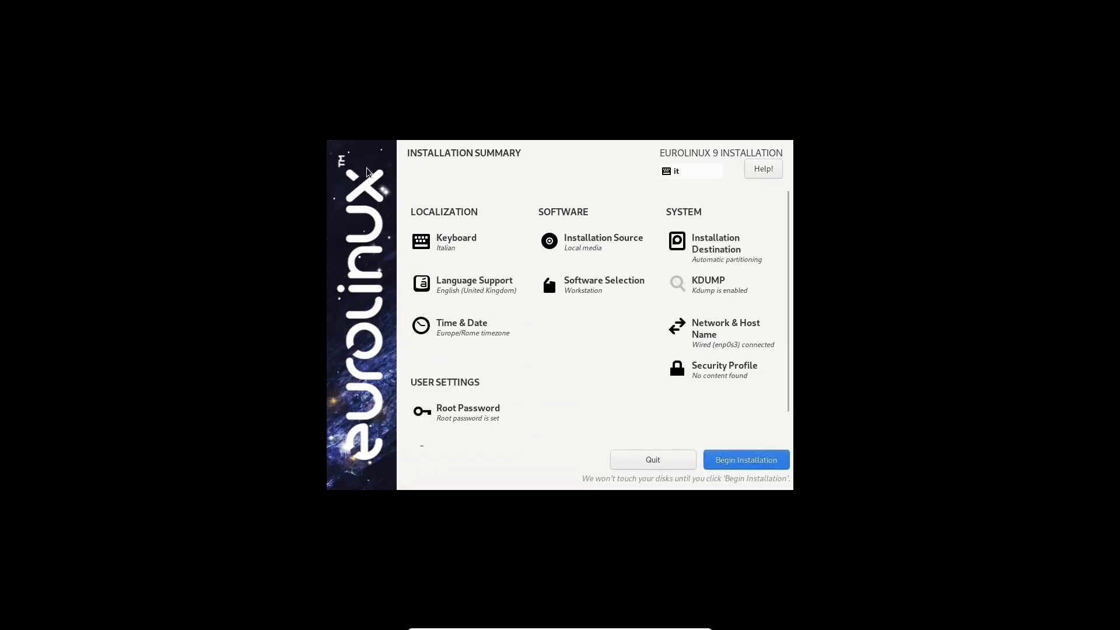
{"action": "left_click", "coordinate": [746, 462]}
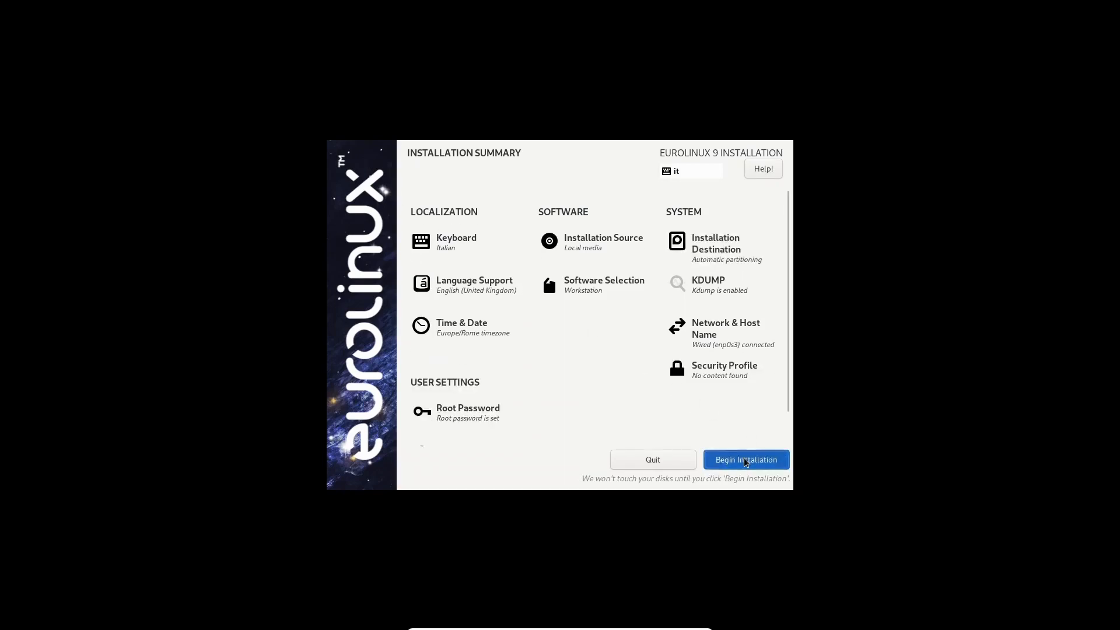